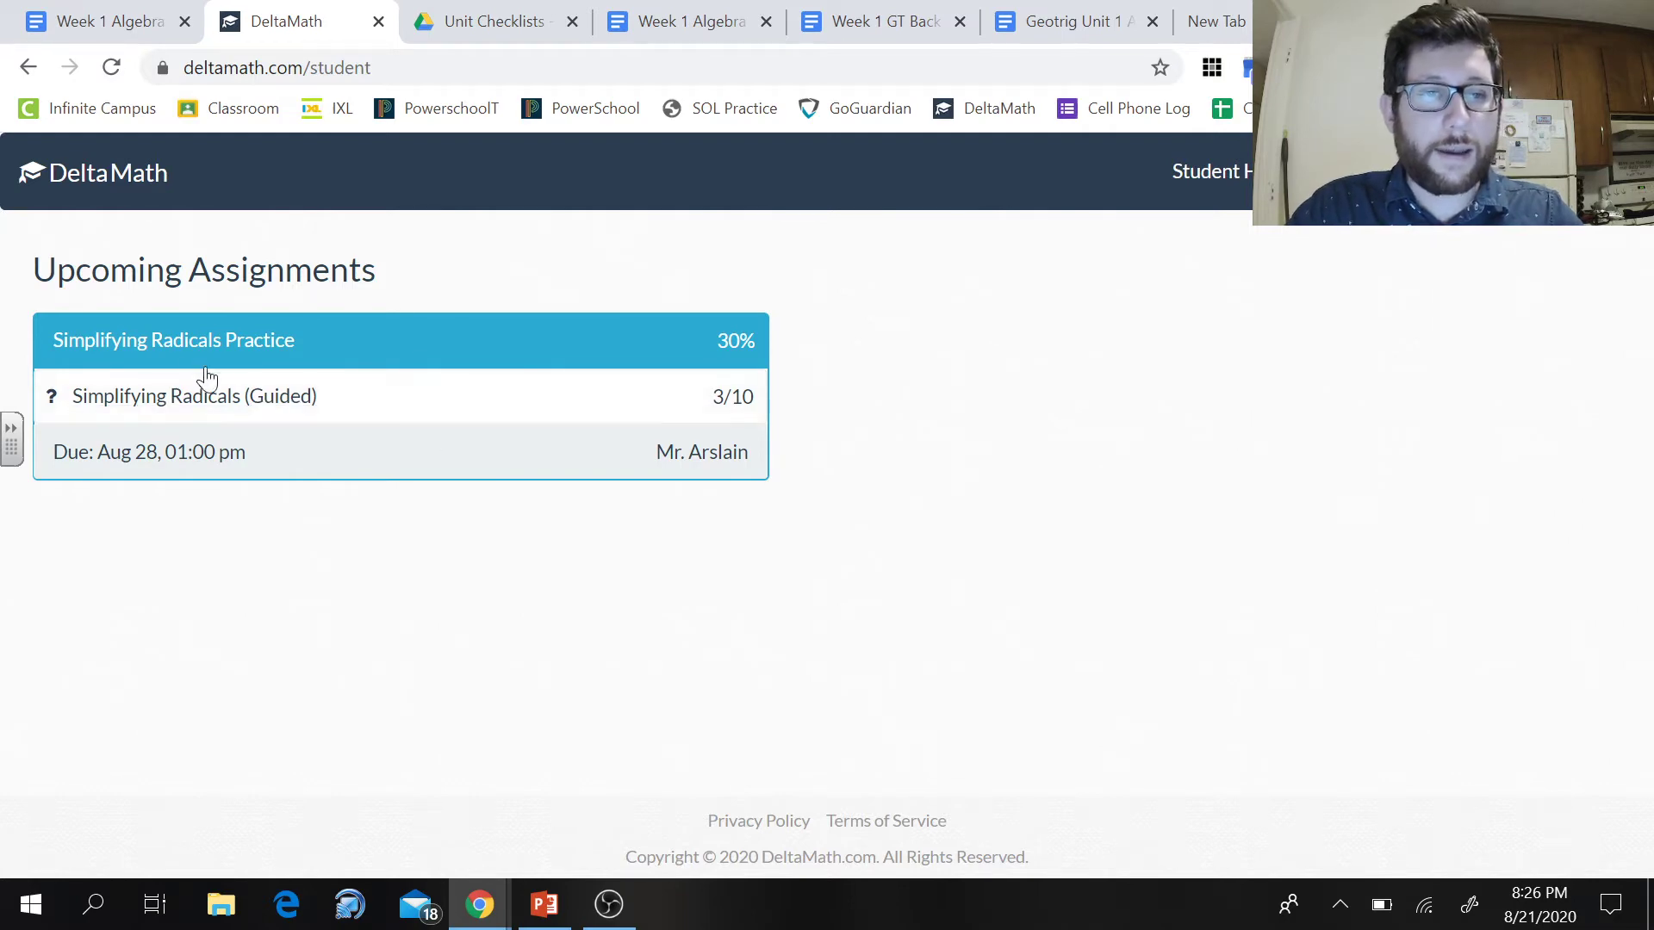
click(211, 397)
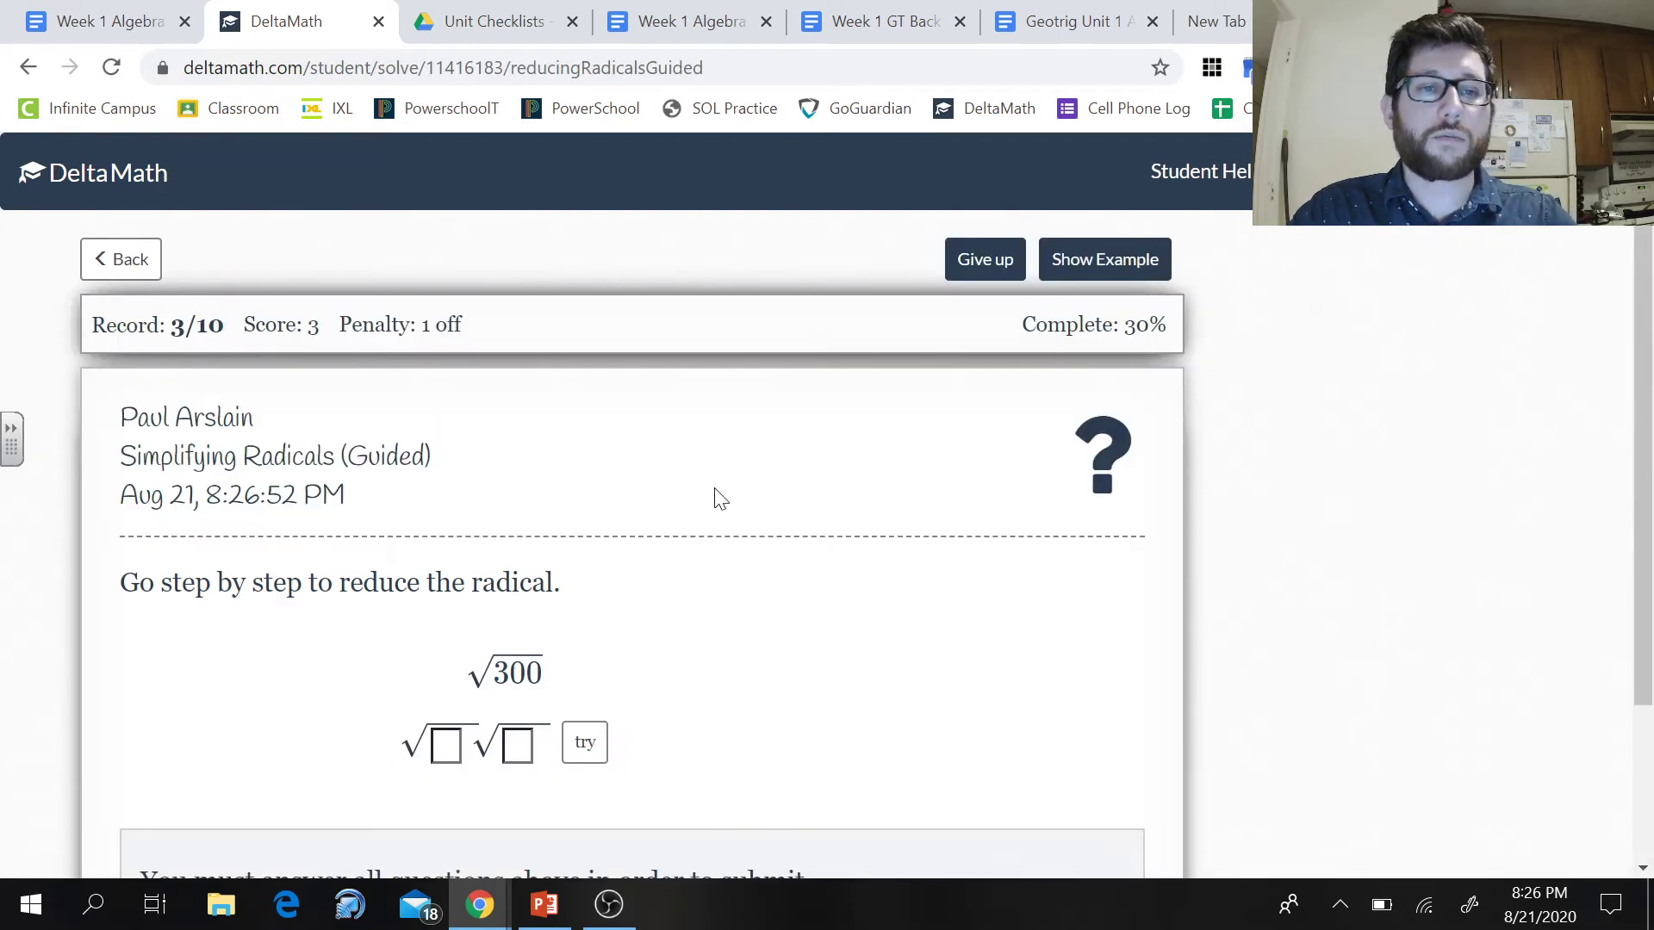
scroll(718, 496, down, 1)
scroll(717, 496, down, 1)
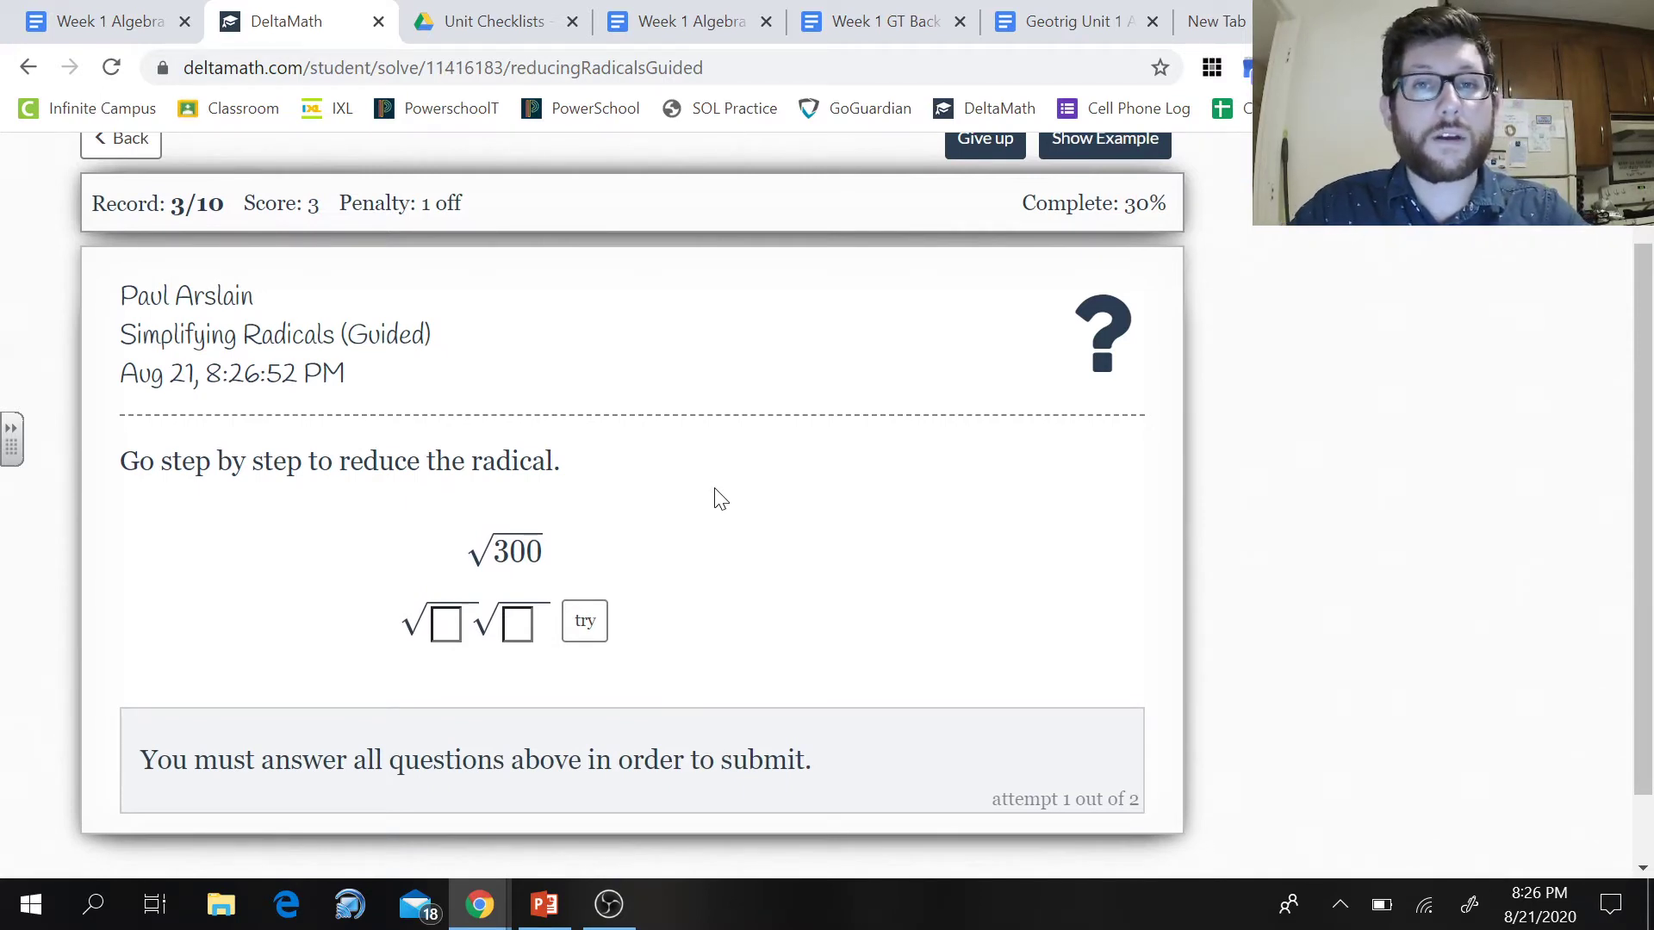
scroll(720, 498, up, 1)
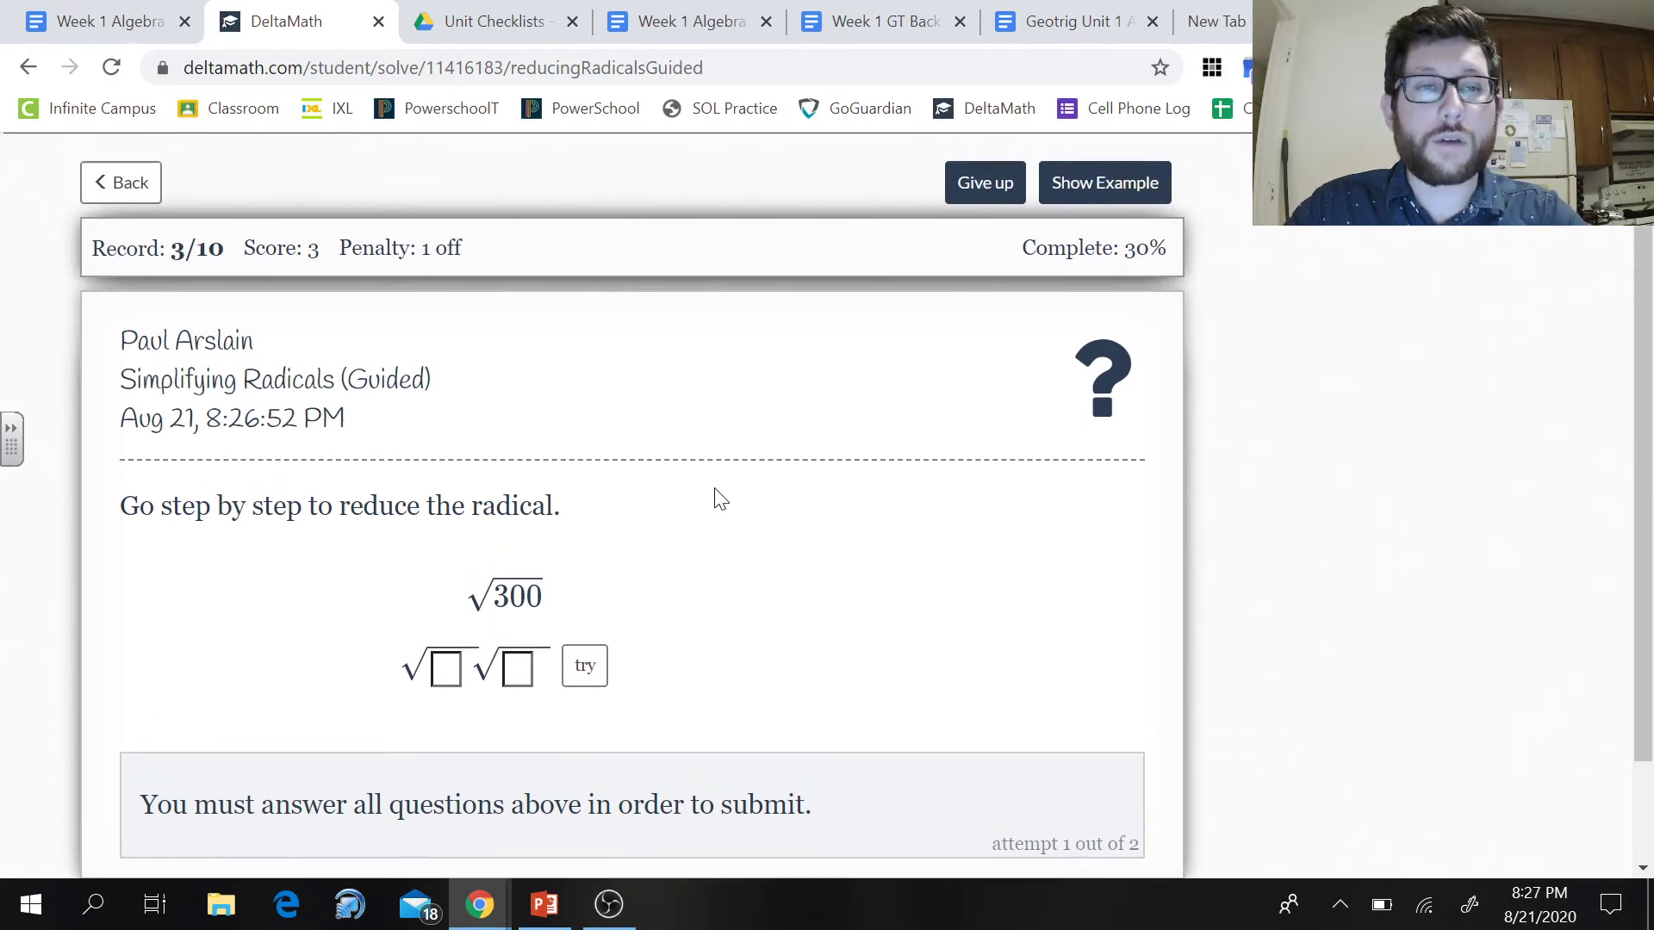
click(1121, 180)
scroll(775, 560, down, 4)
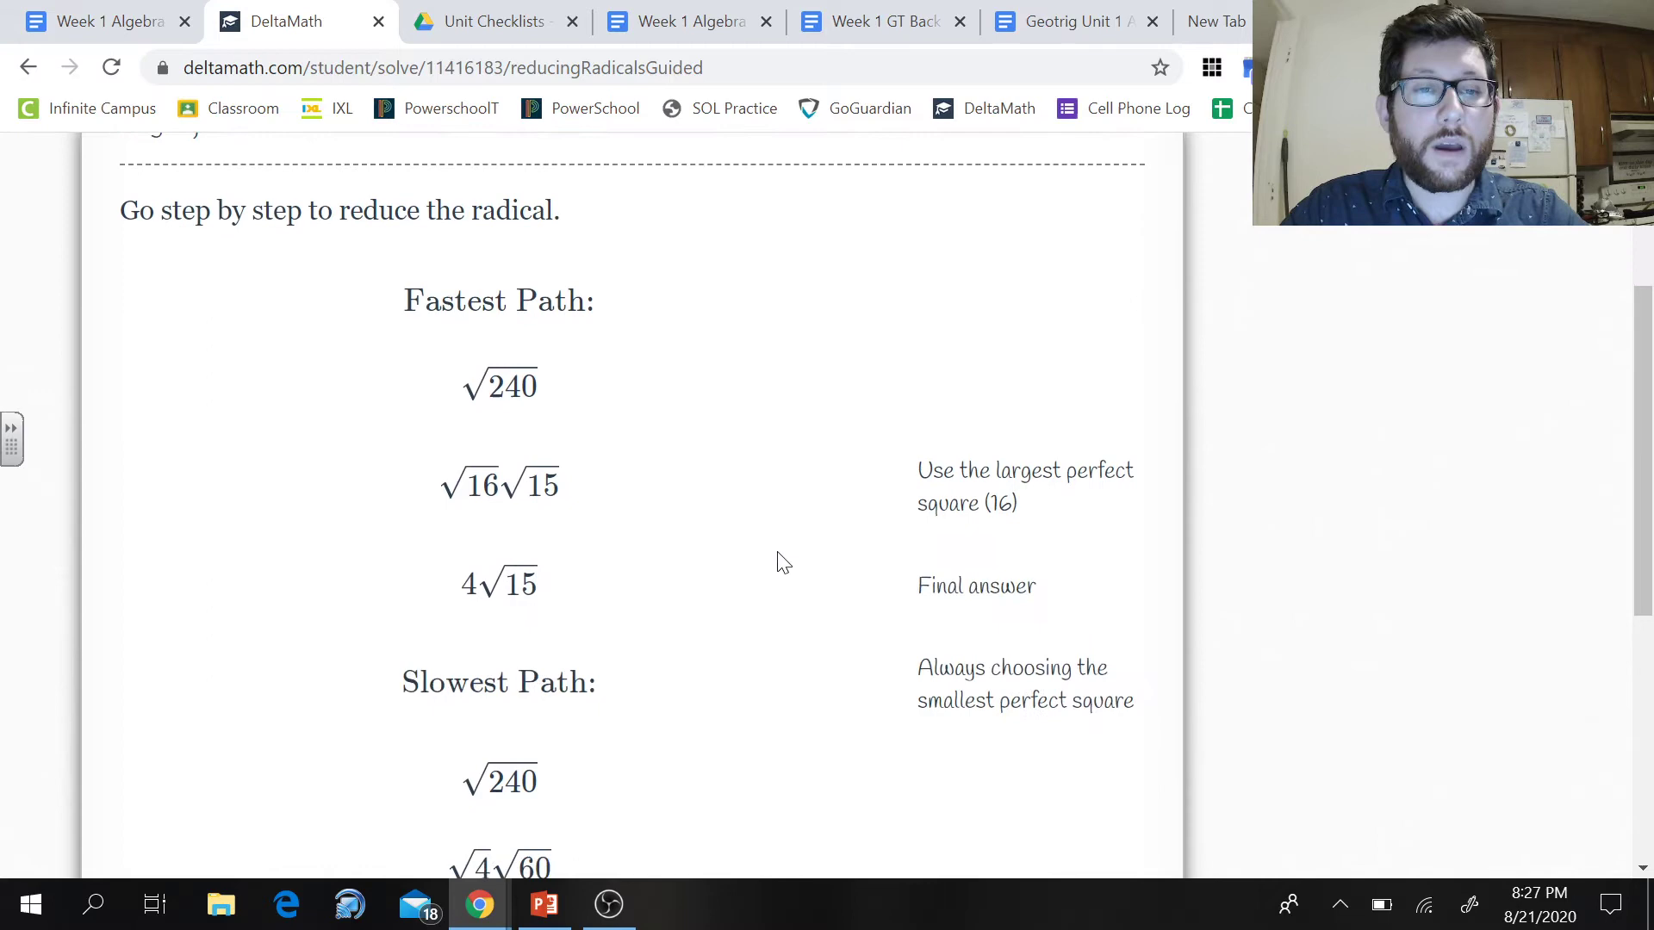
scroll(603, 686, down, 4)
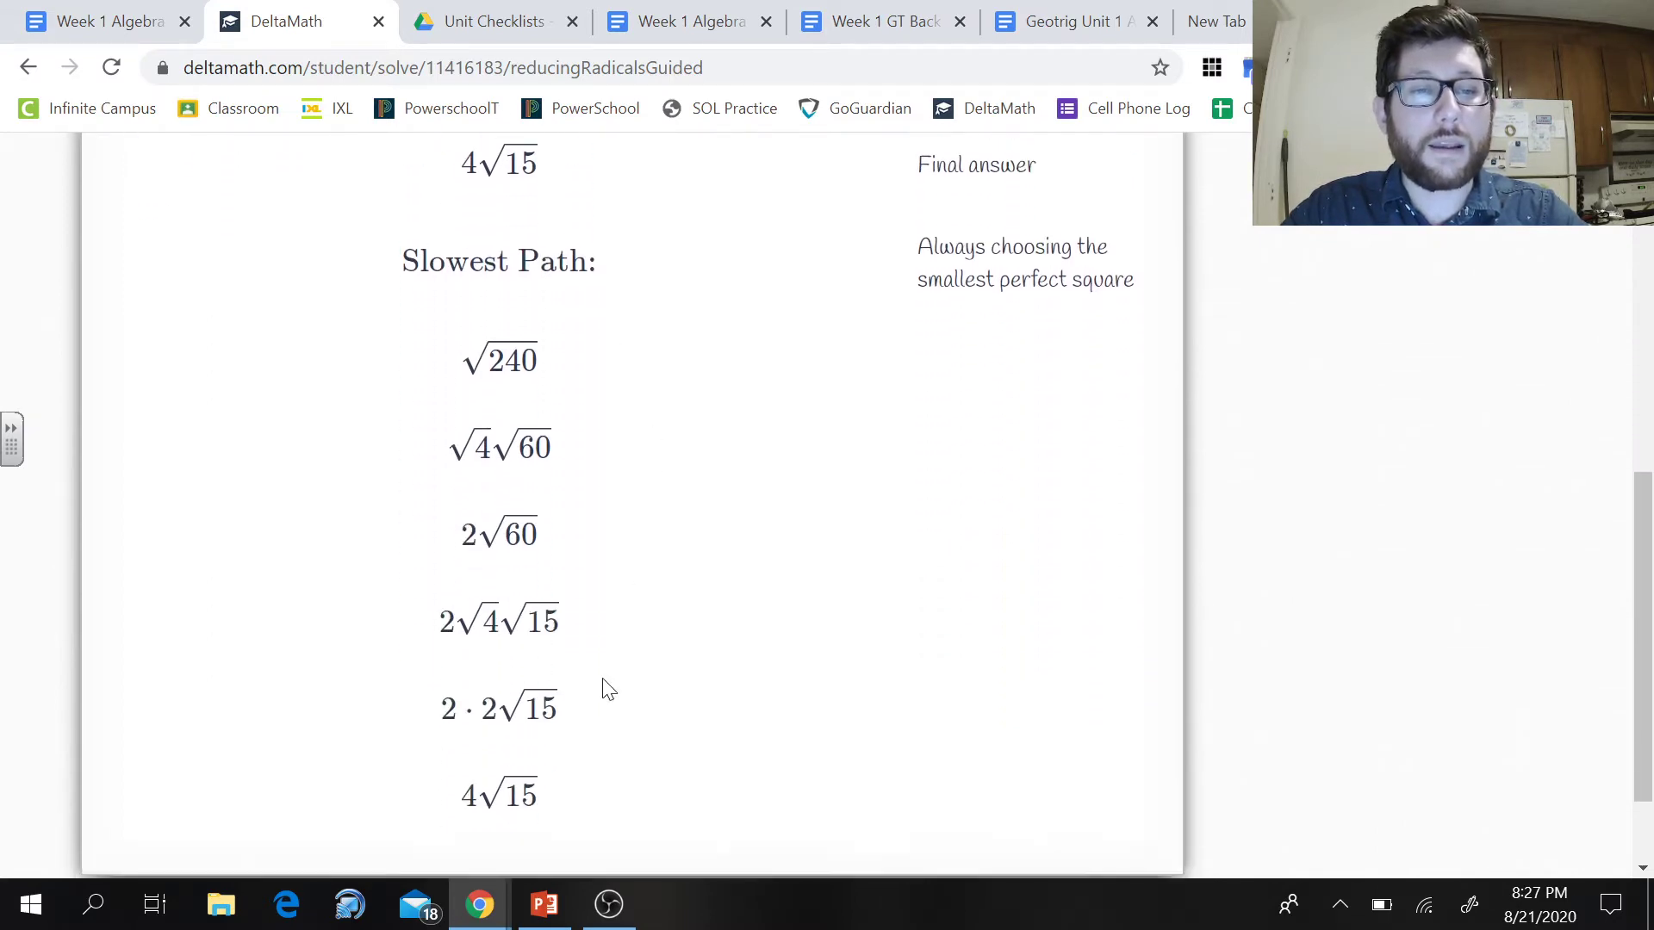
scroll(603, 686, up, 8)
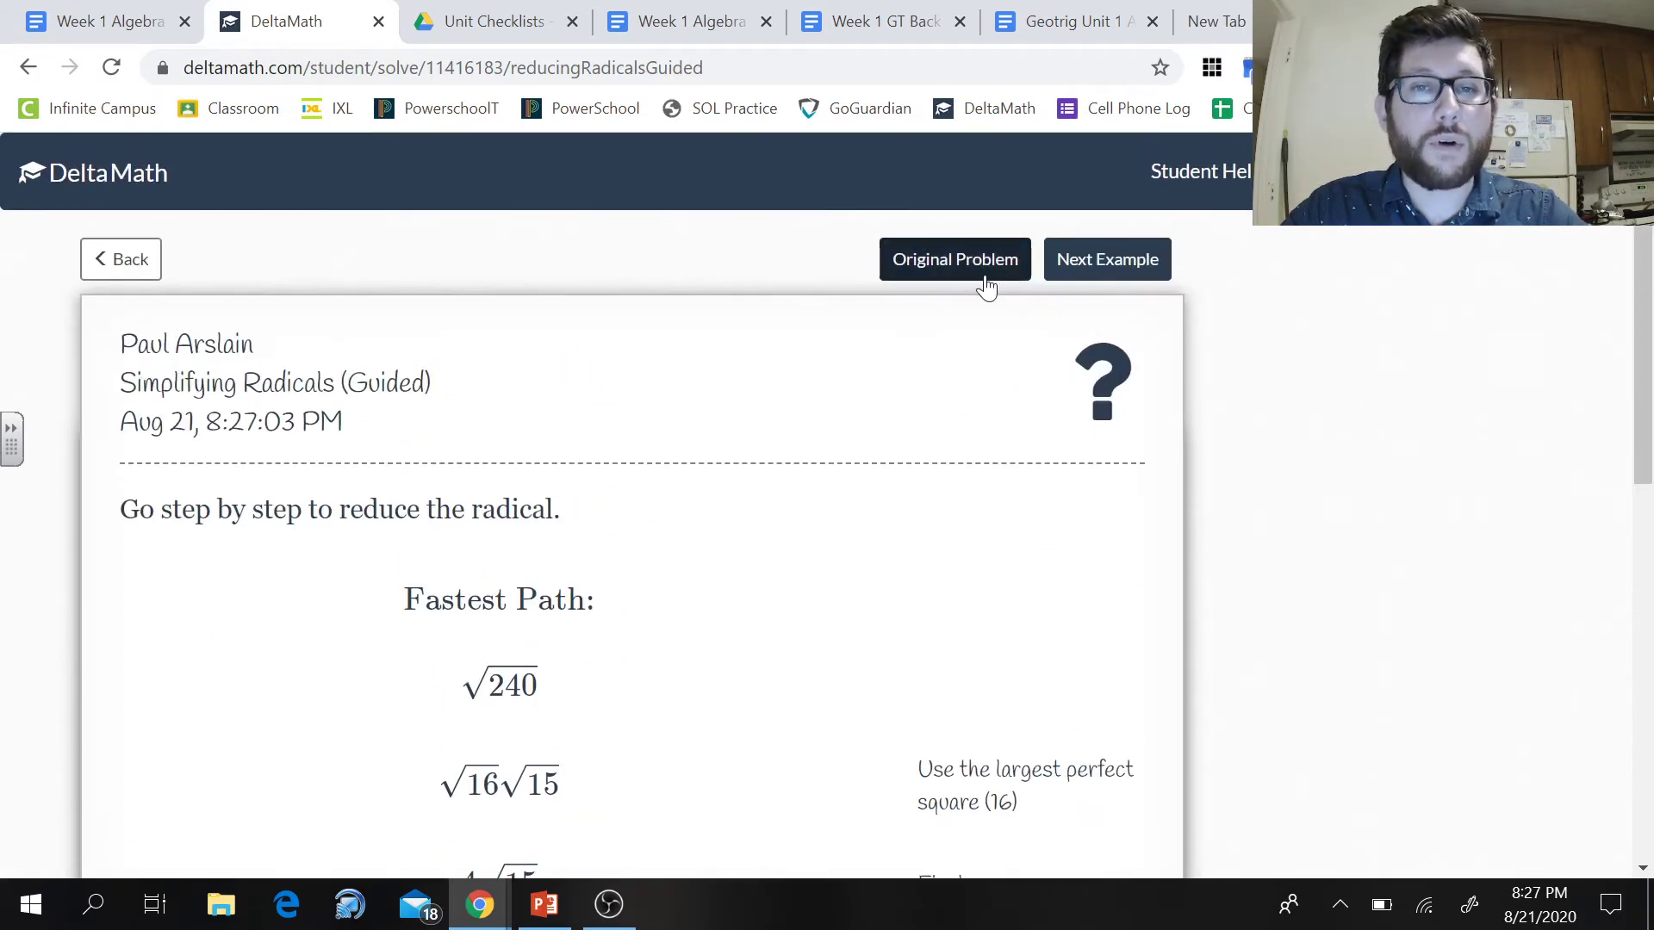
click(969, 263)
scroll(715, 679, down, 2)
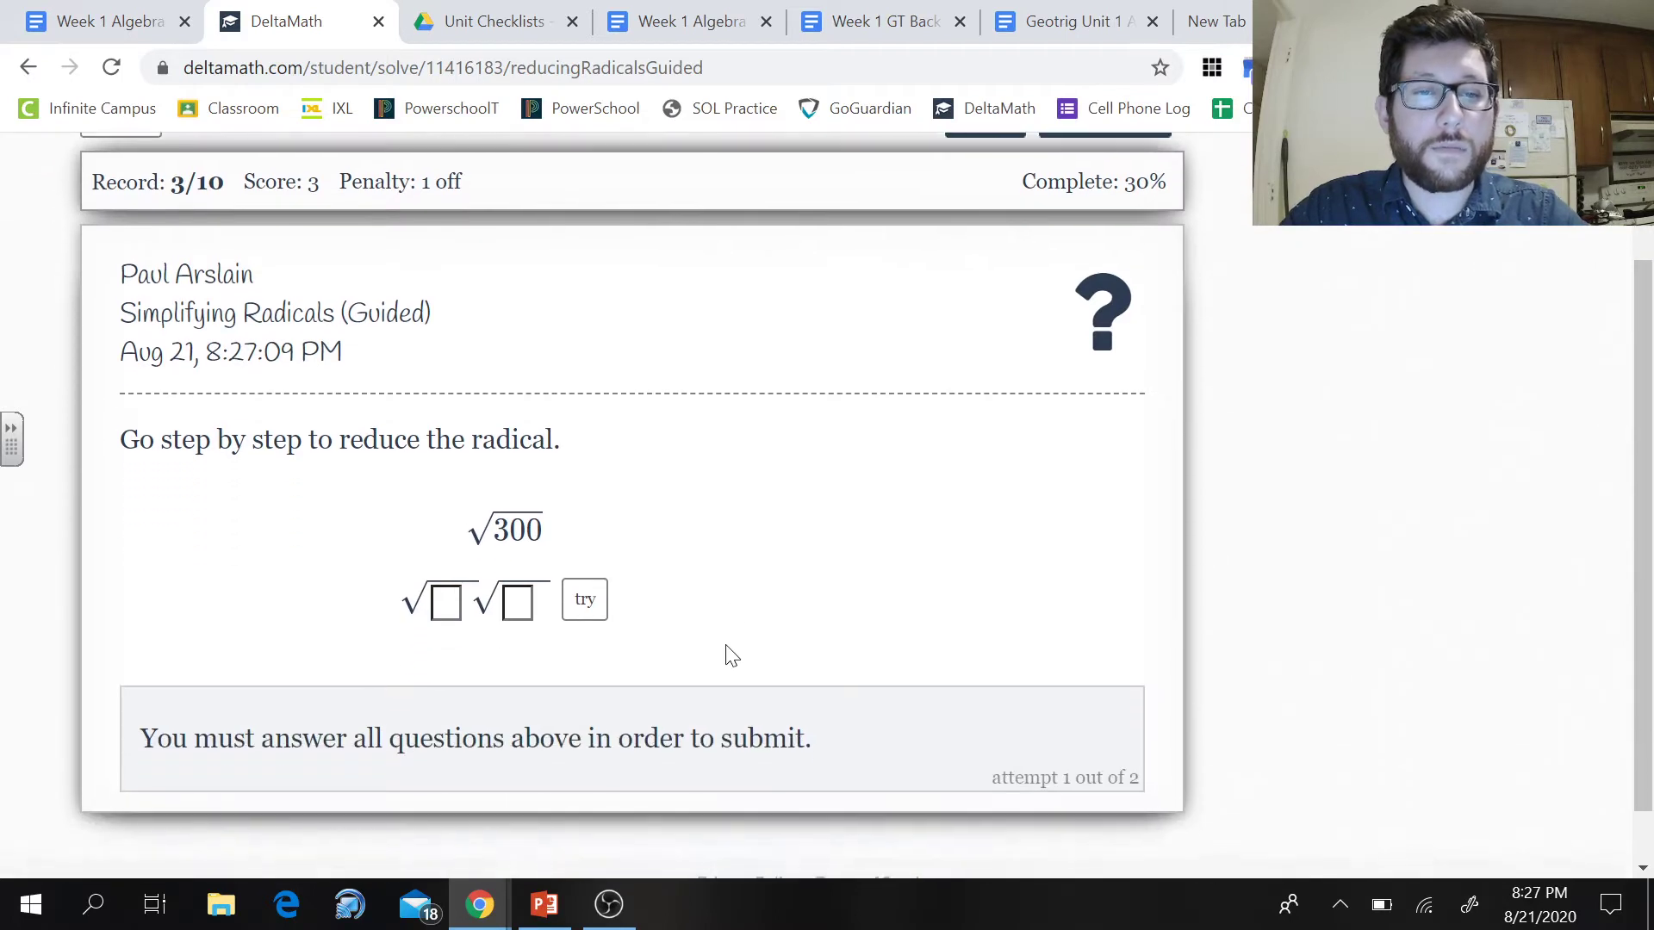
scroll(969, 530, up, 2)
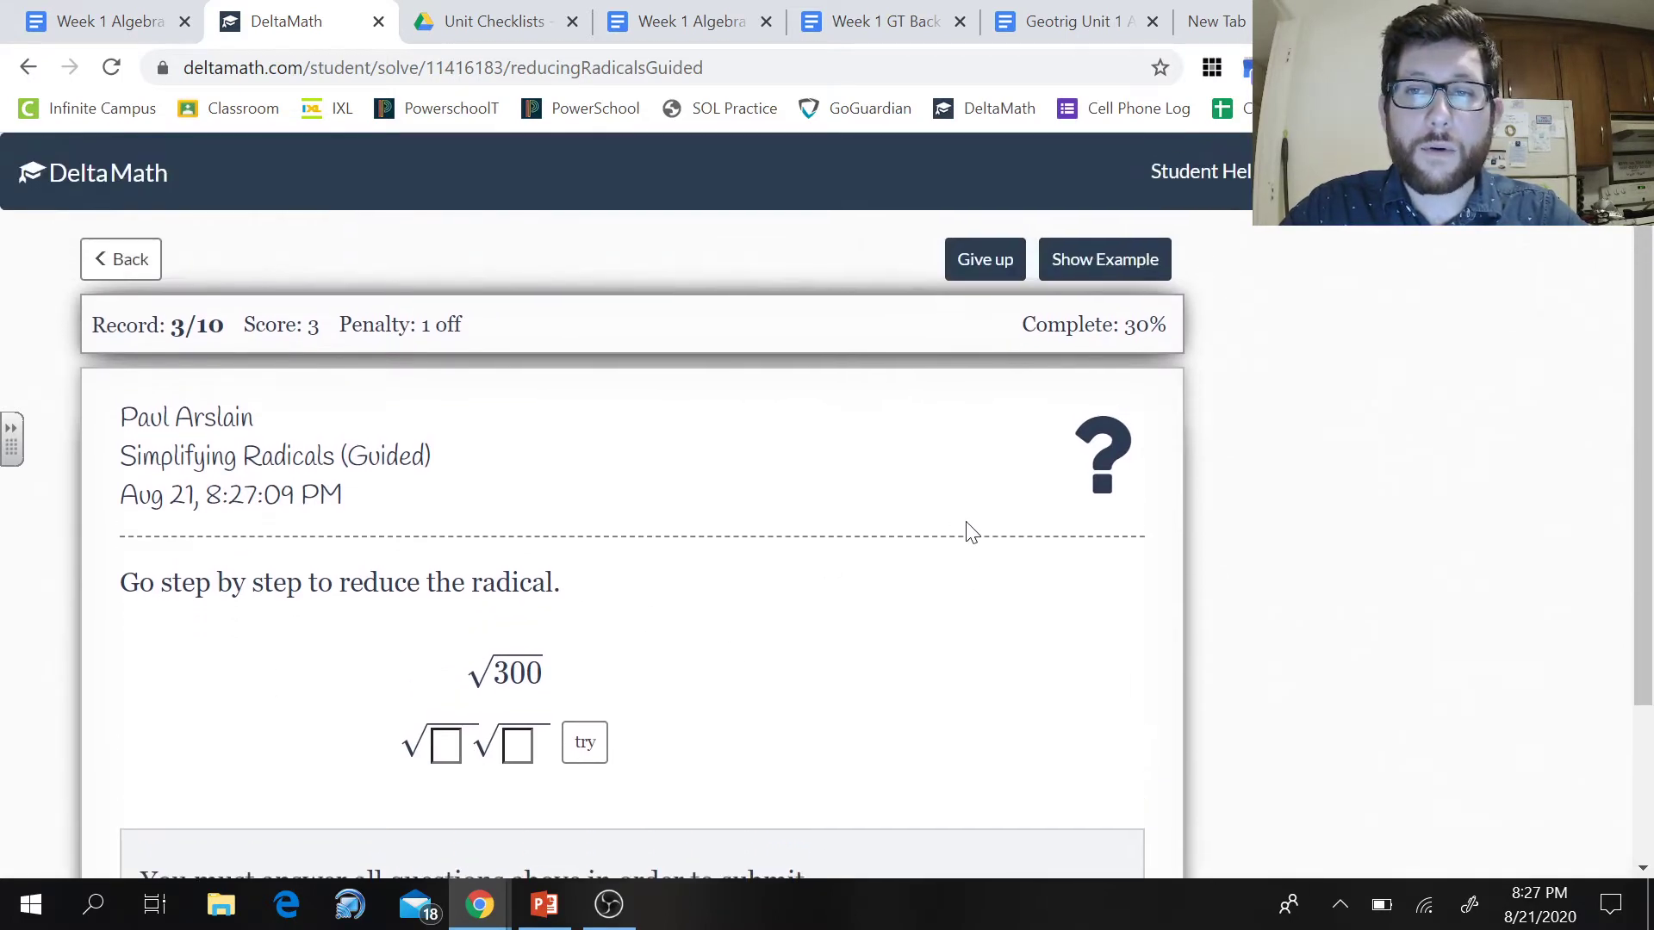
scroll(969, 530, down, 2)
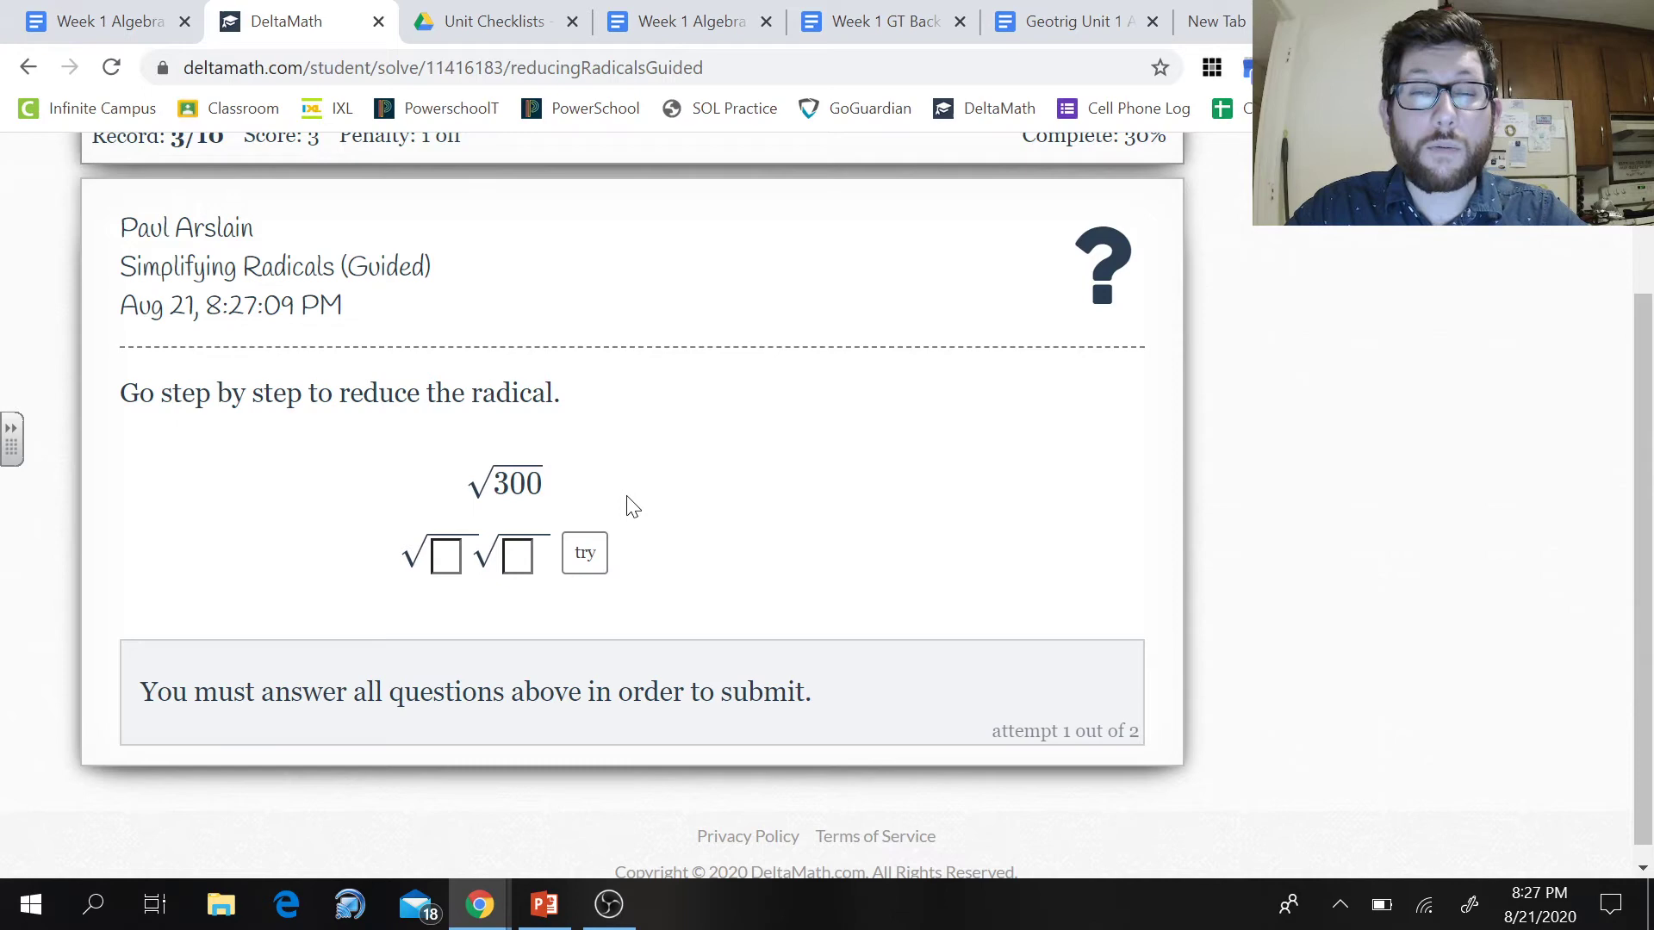
Enter 300 into the calculator's denominator field
scroll(626, 506, up, 2)
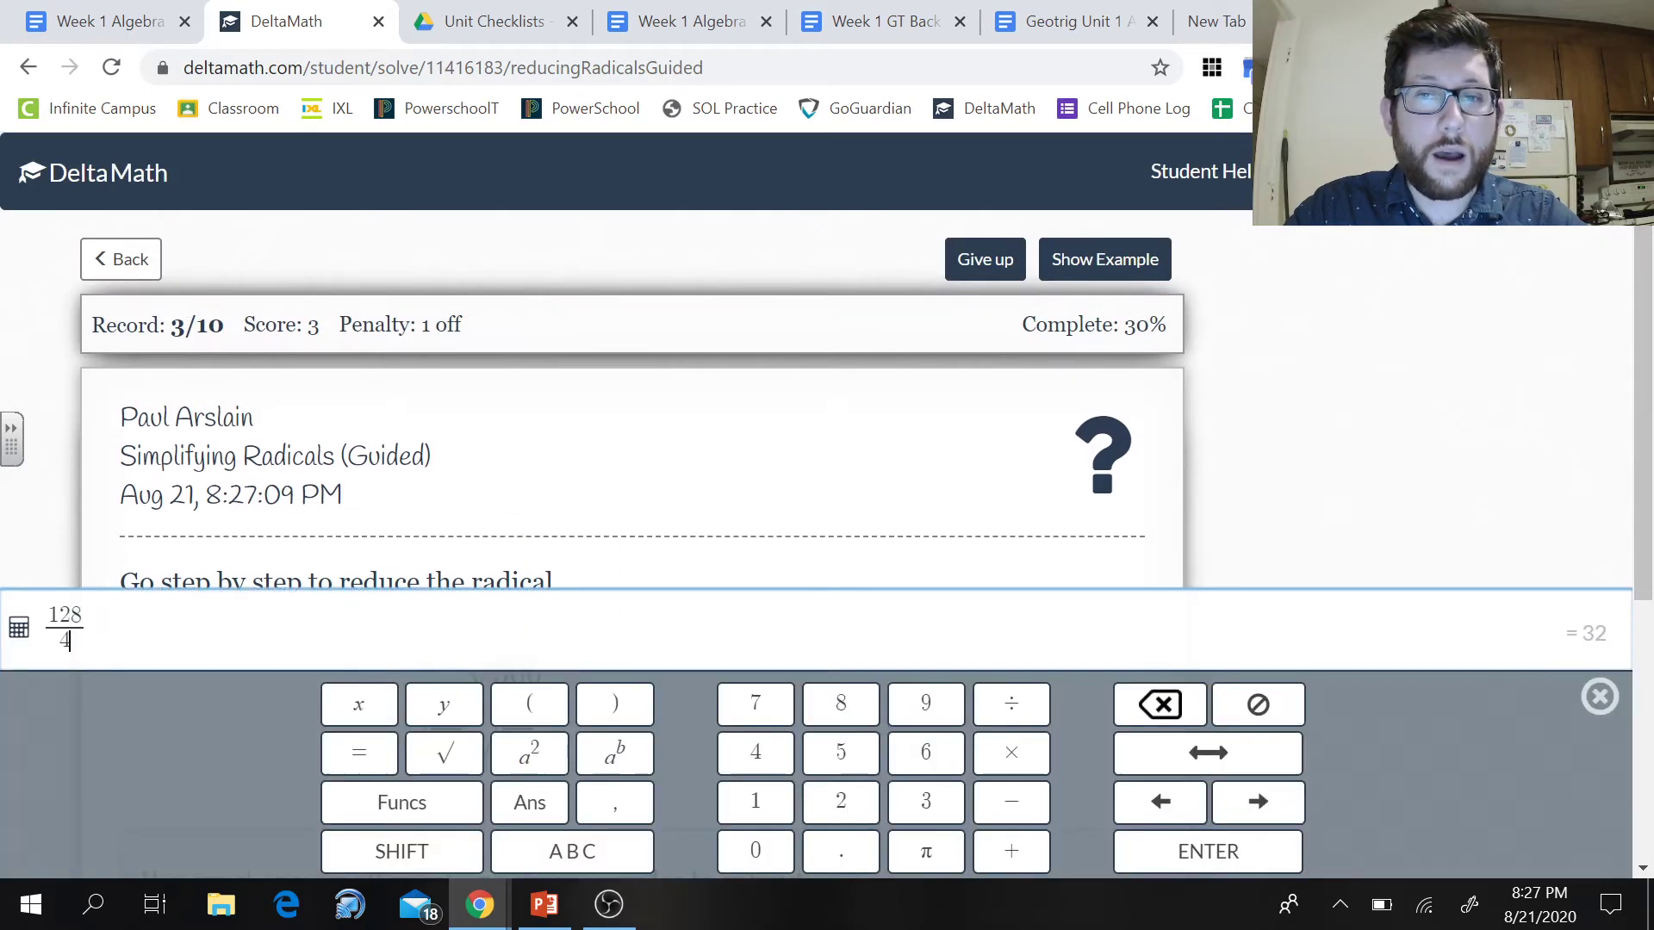
scroll(1288, 350, down, 4)
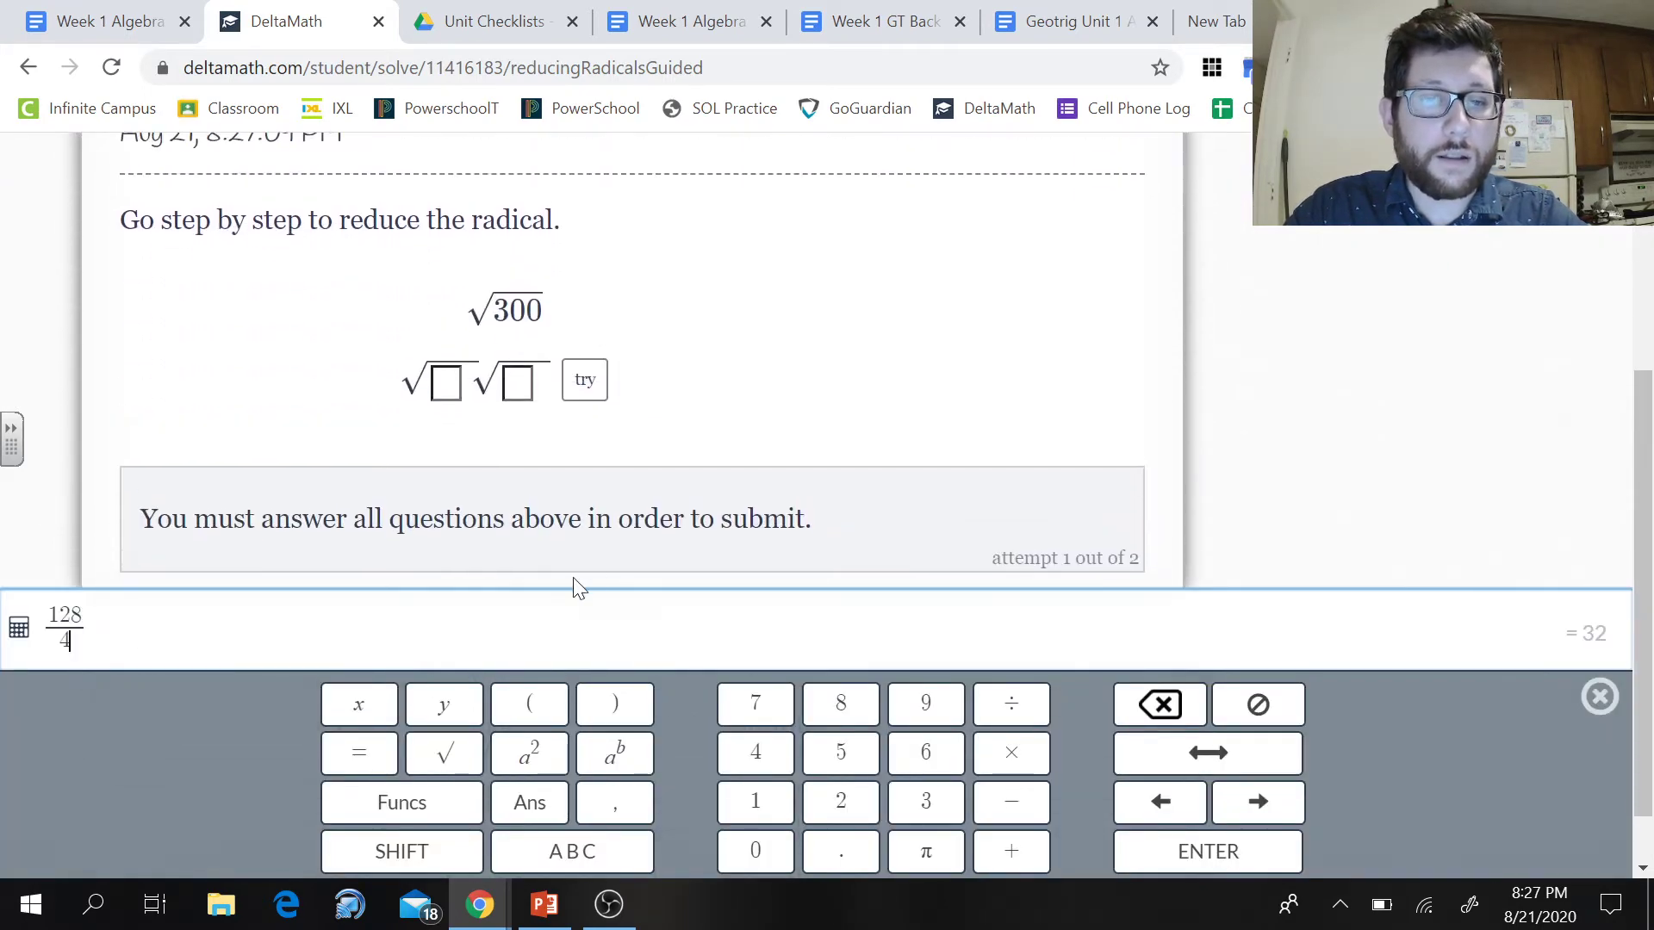
scroll(1266, 379, up, 4)
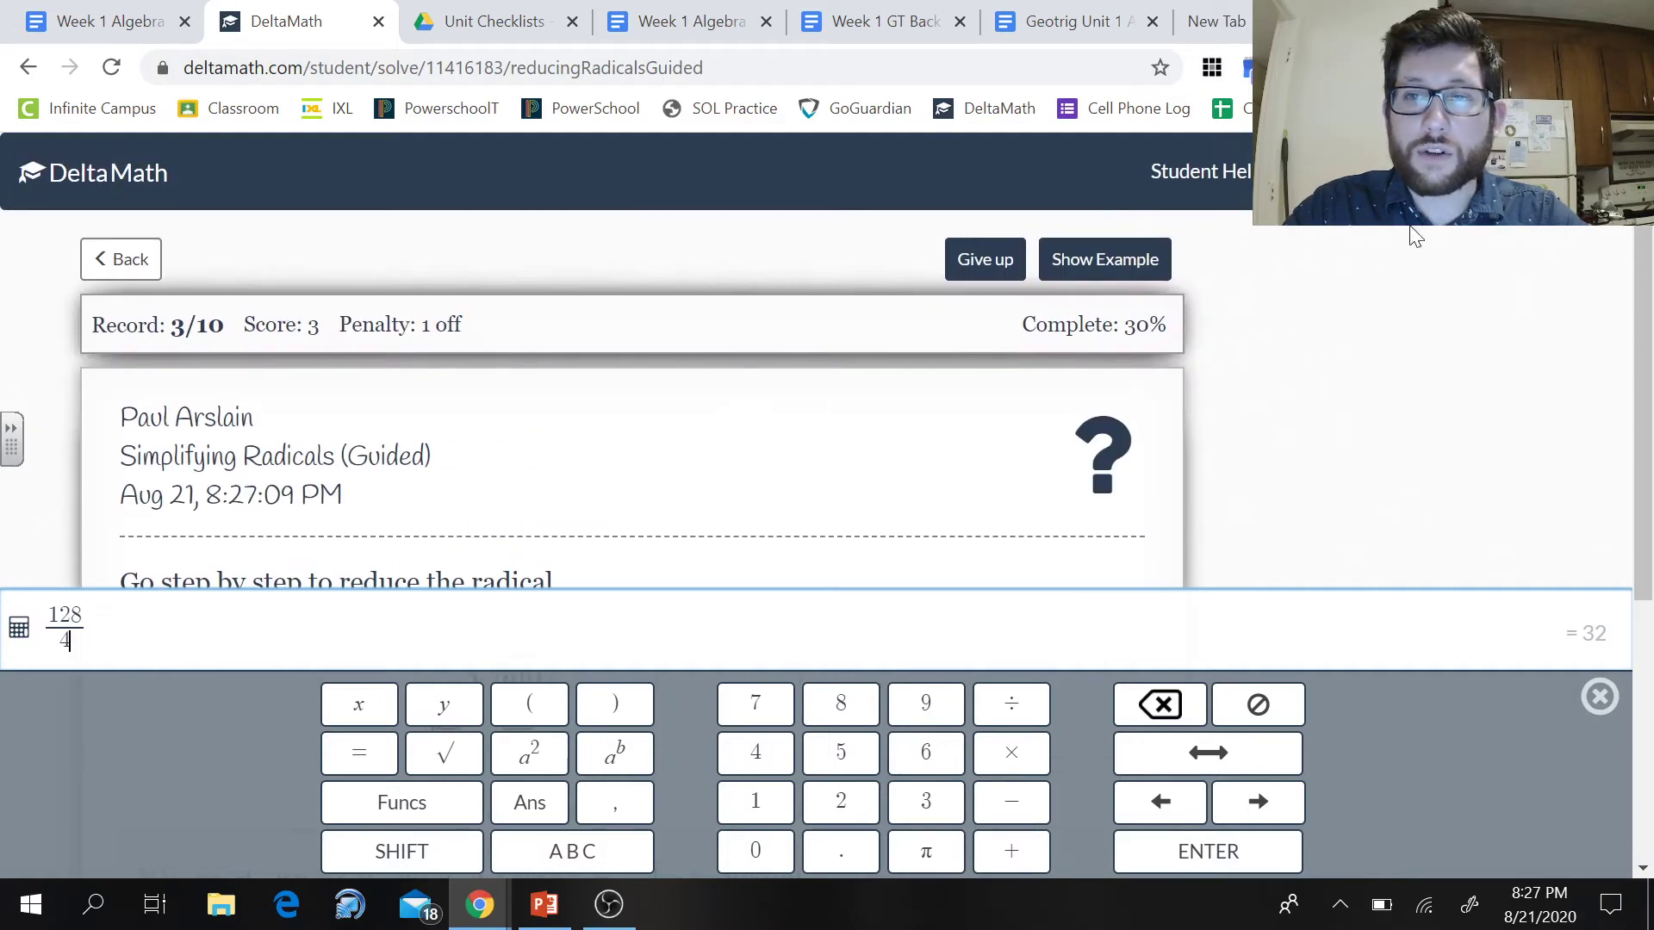
scroll(1248, 351, down, 4)
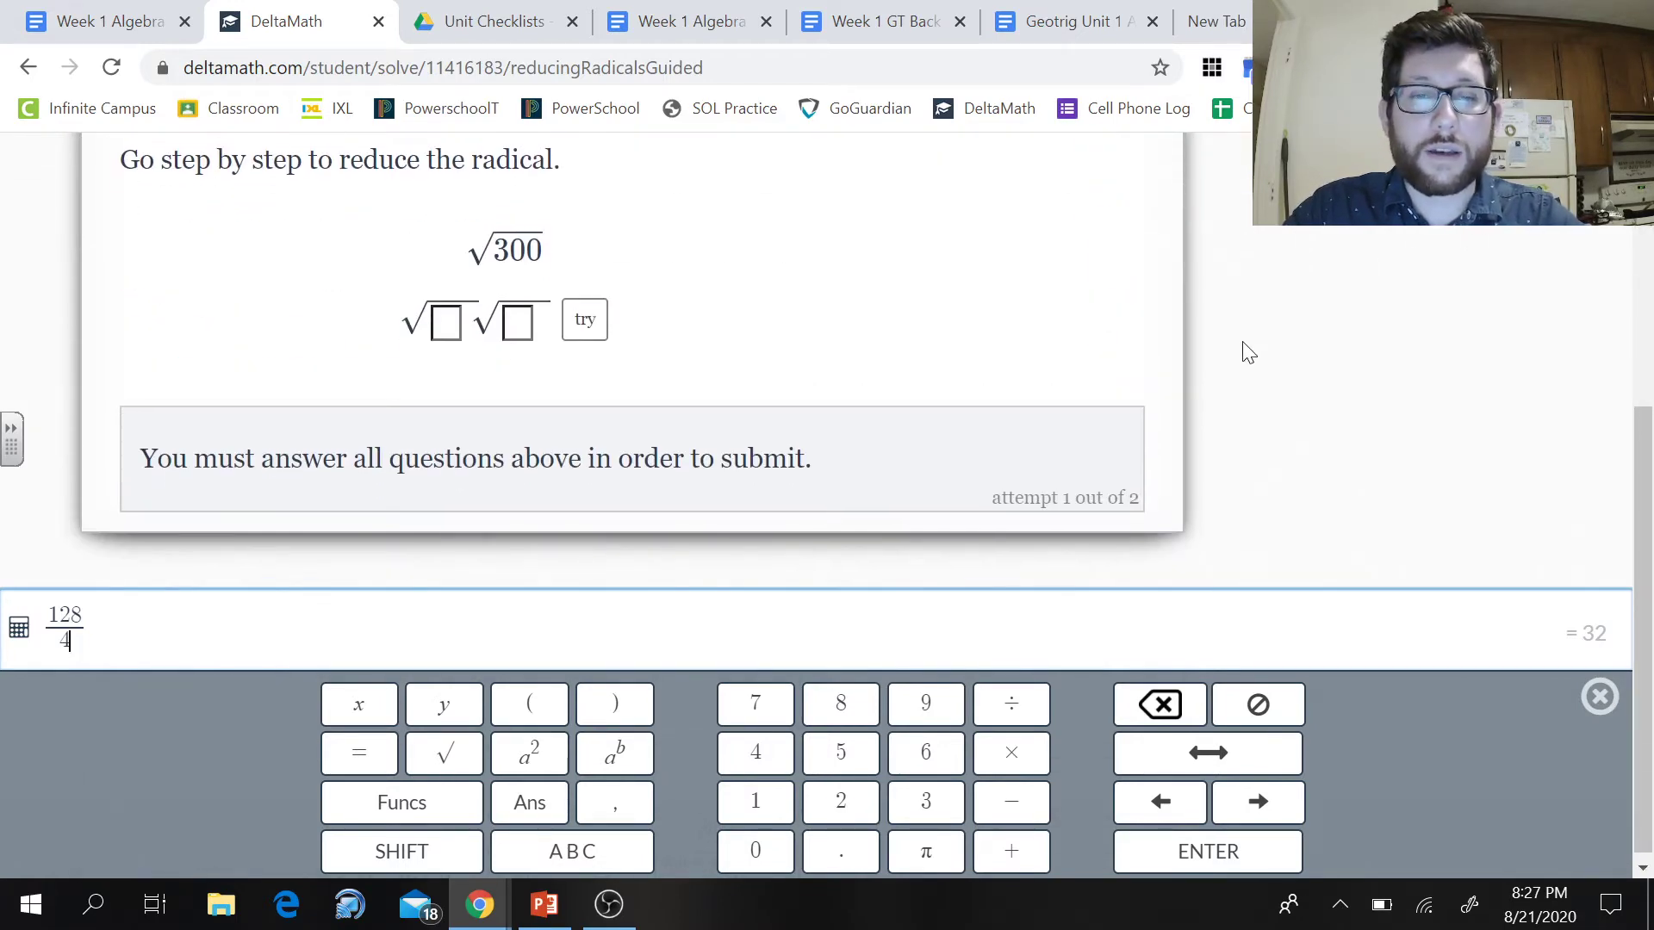
click(931, 814)
click(755, 851)
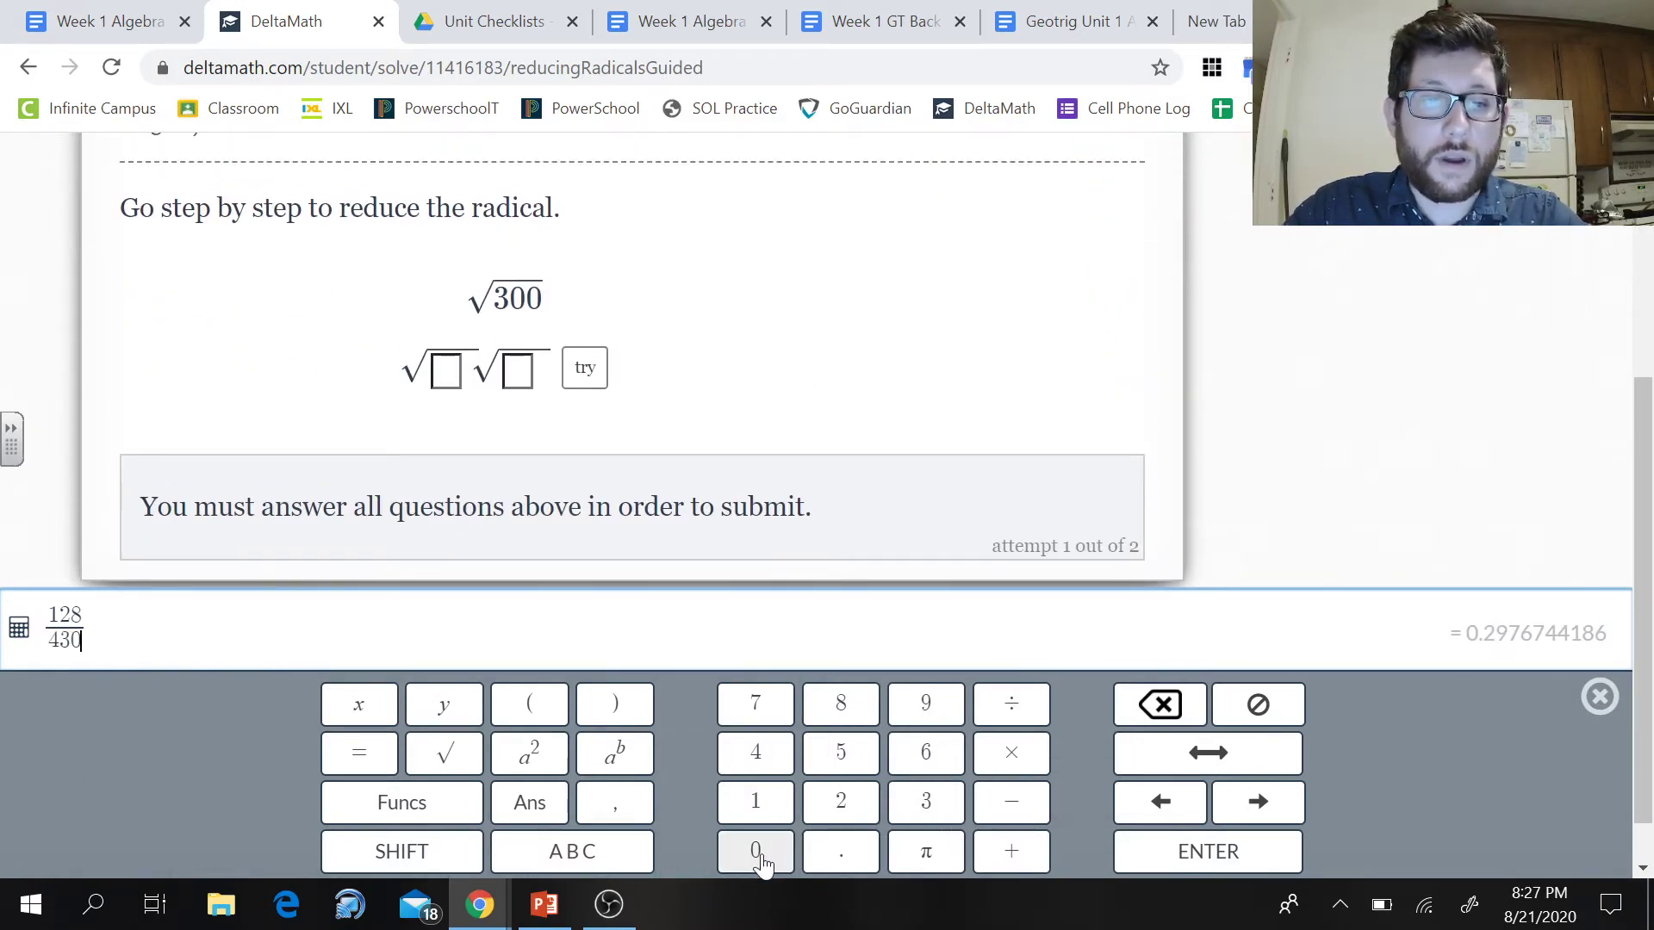
click(760, 857)
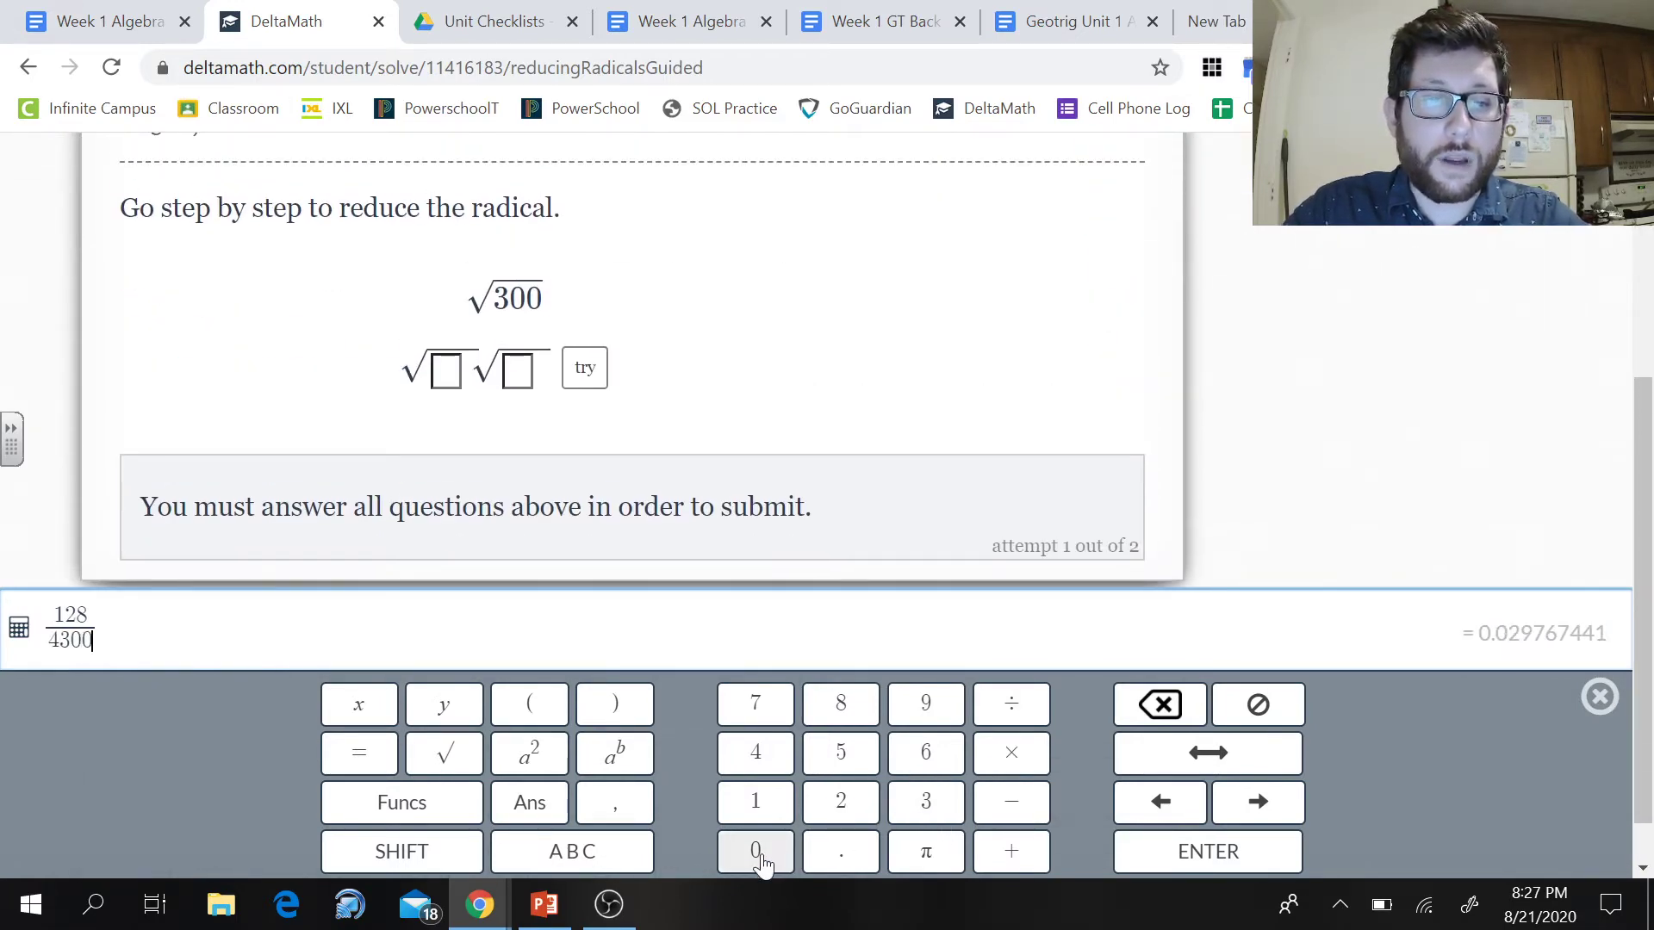
Clear the calculator and compute 300 ÷ 4, giving 75
click(1219, 724)
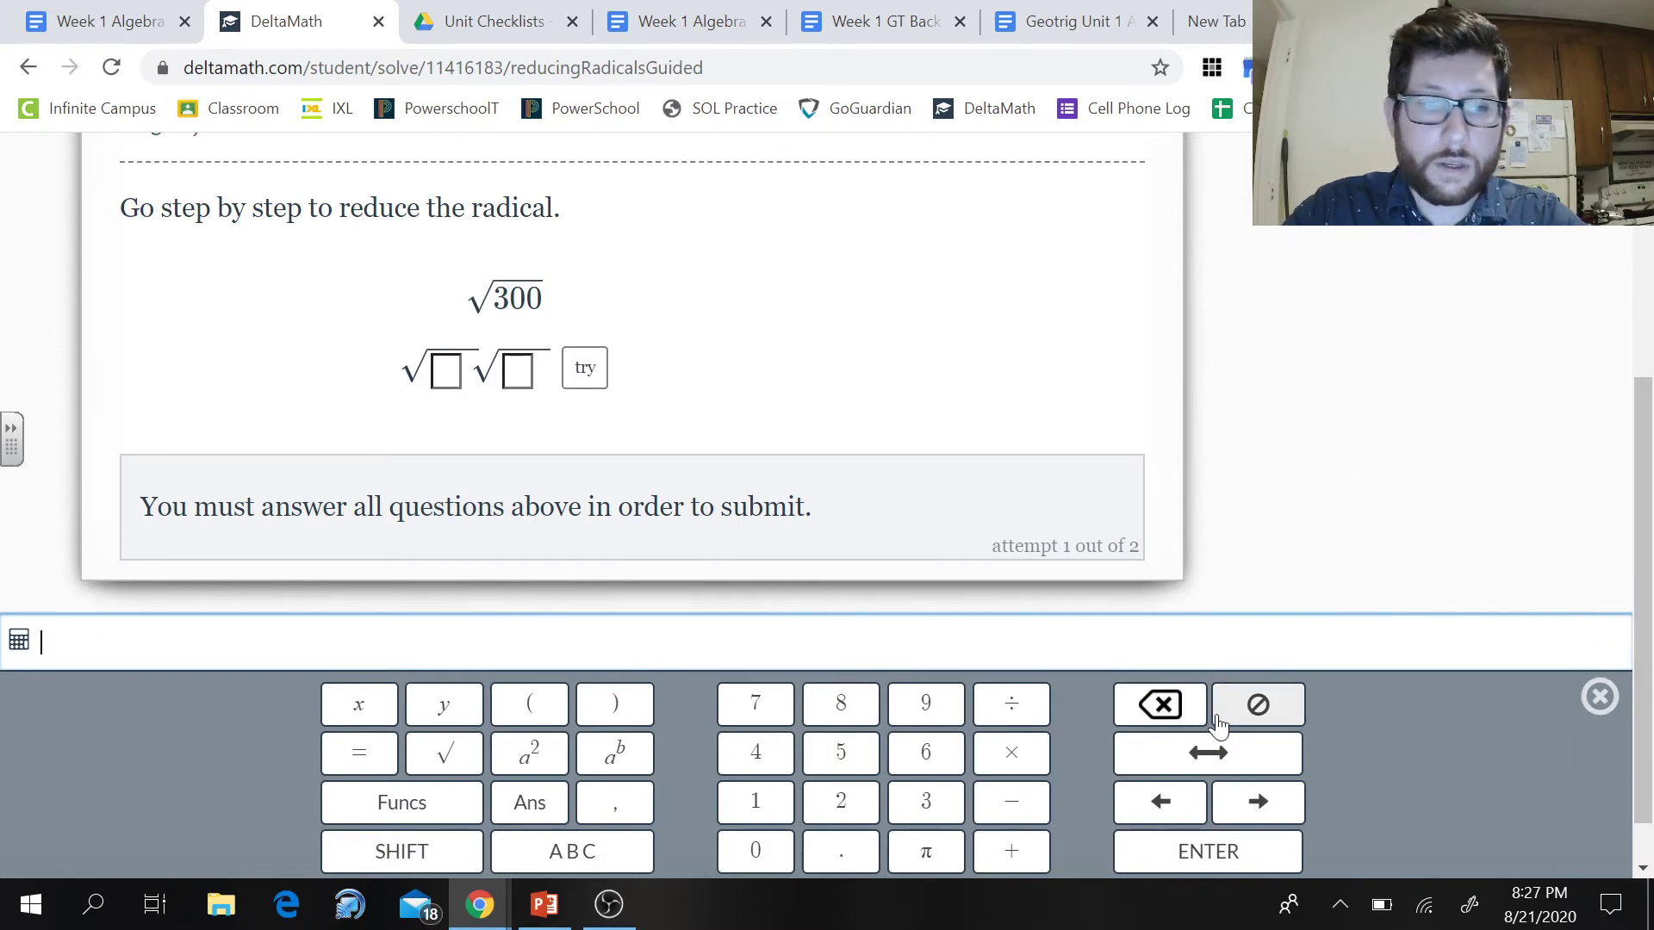
click(925, 800)
click(756, 850)
click(755, 851)
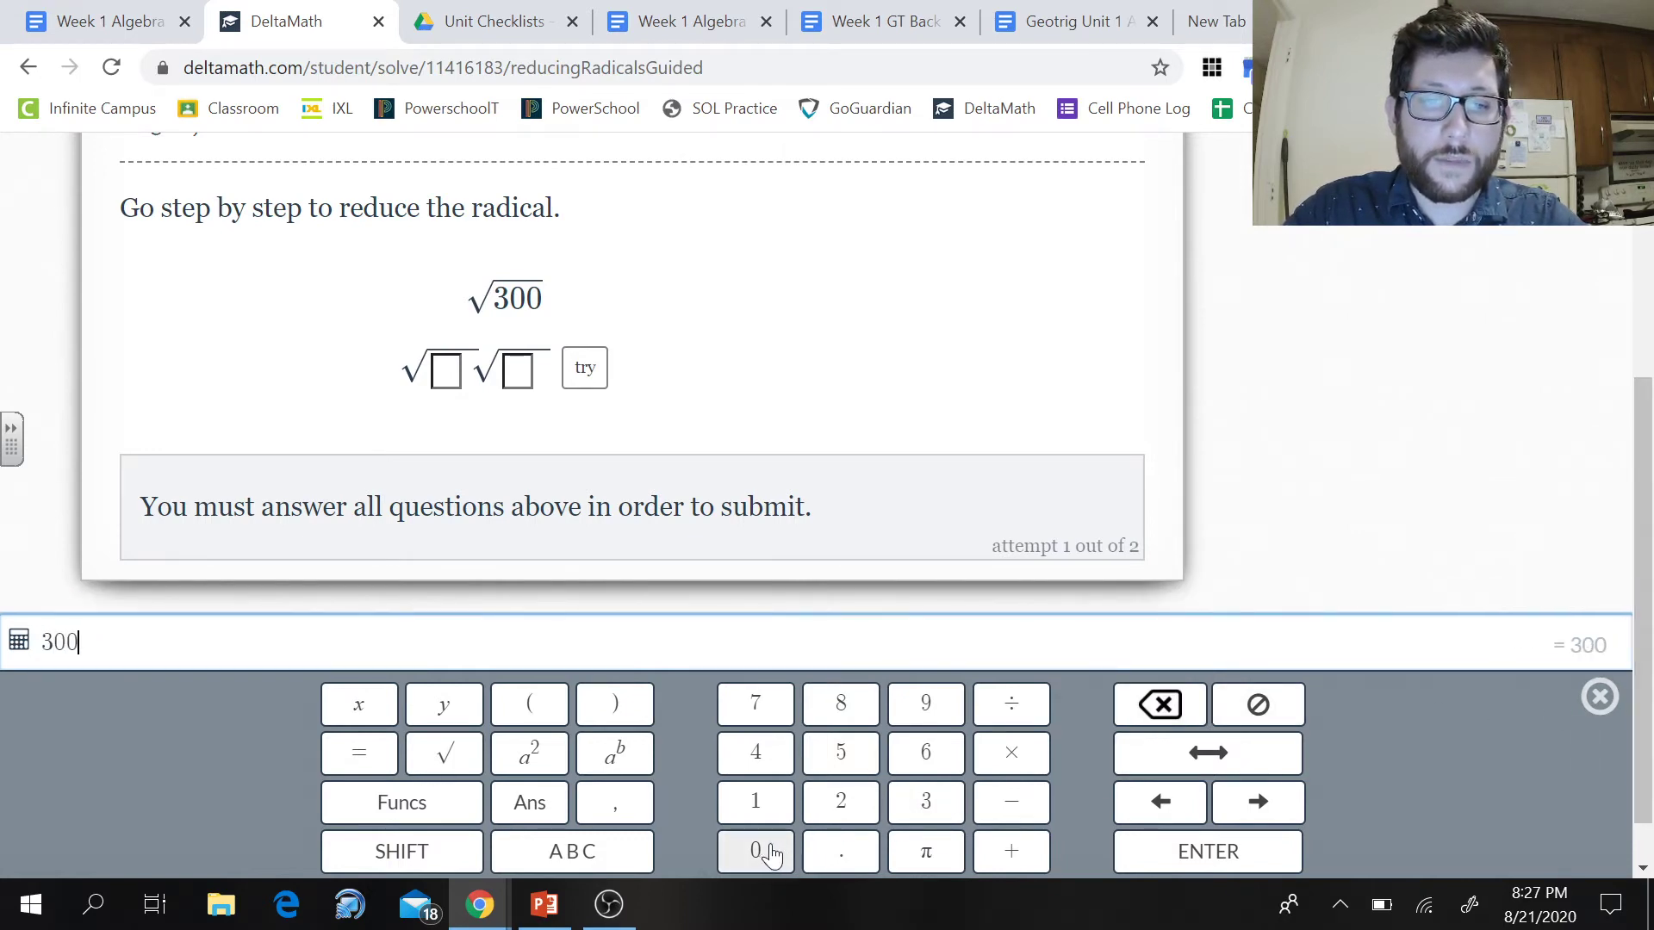
click(1019, 710)
click(756, 752)
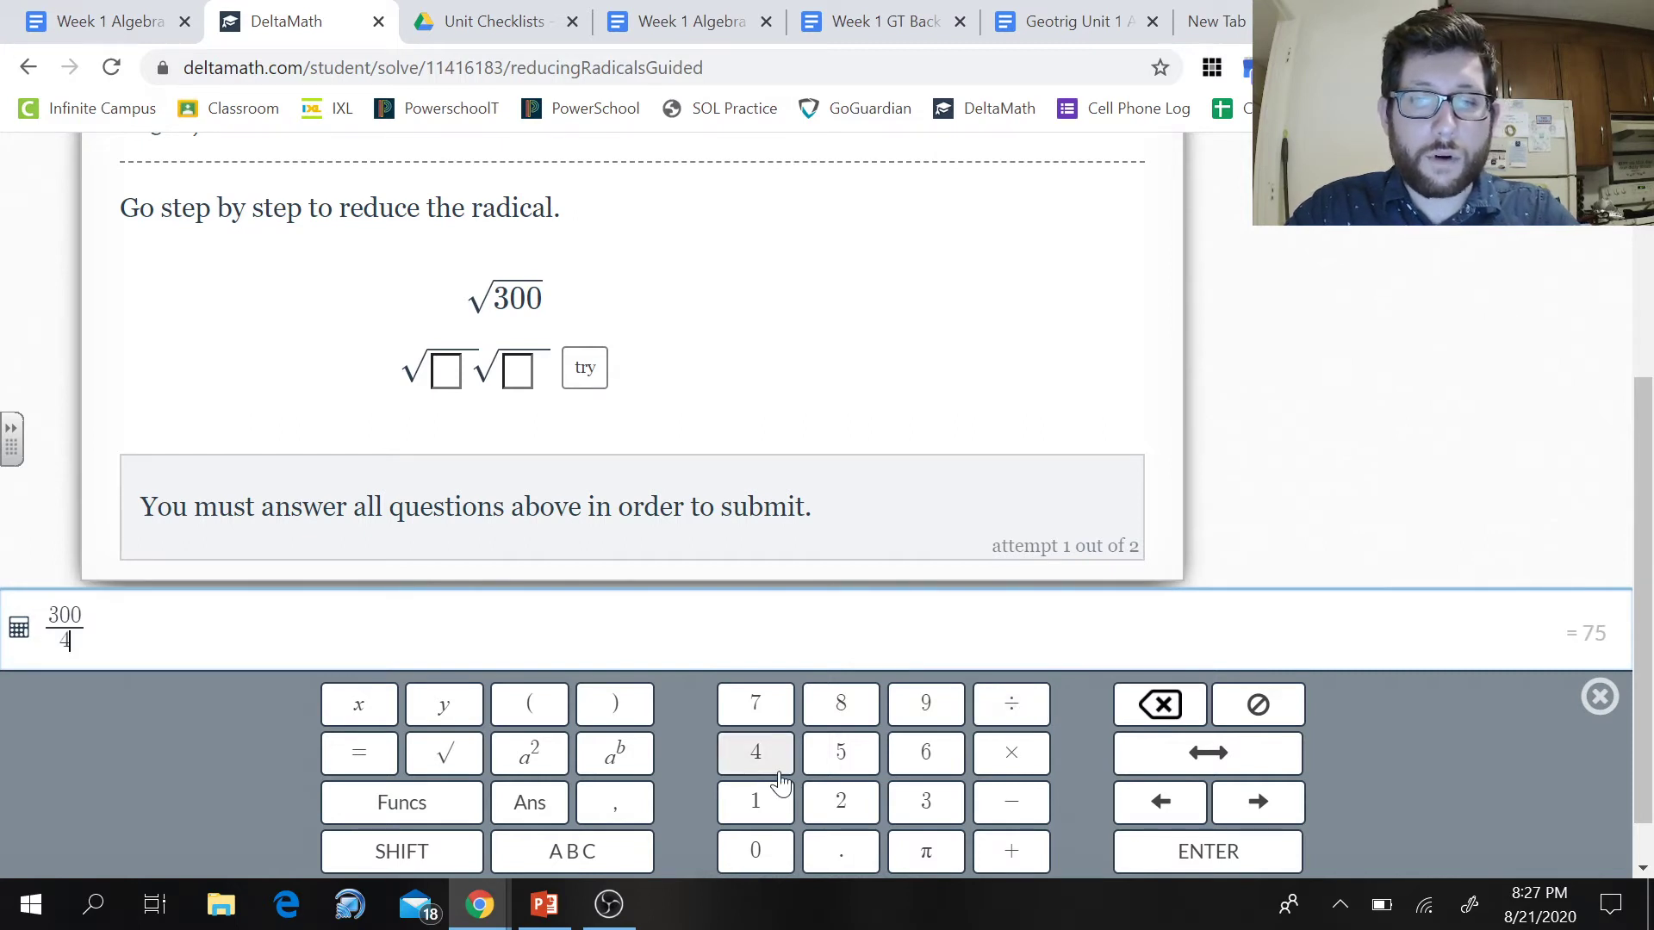
Fill the first row as √4·√75 and check it
click(446, 370)
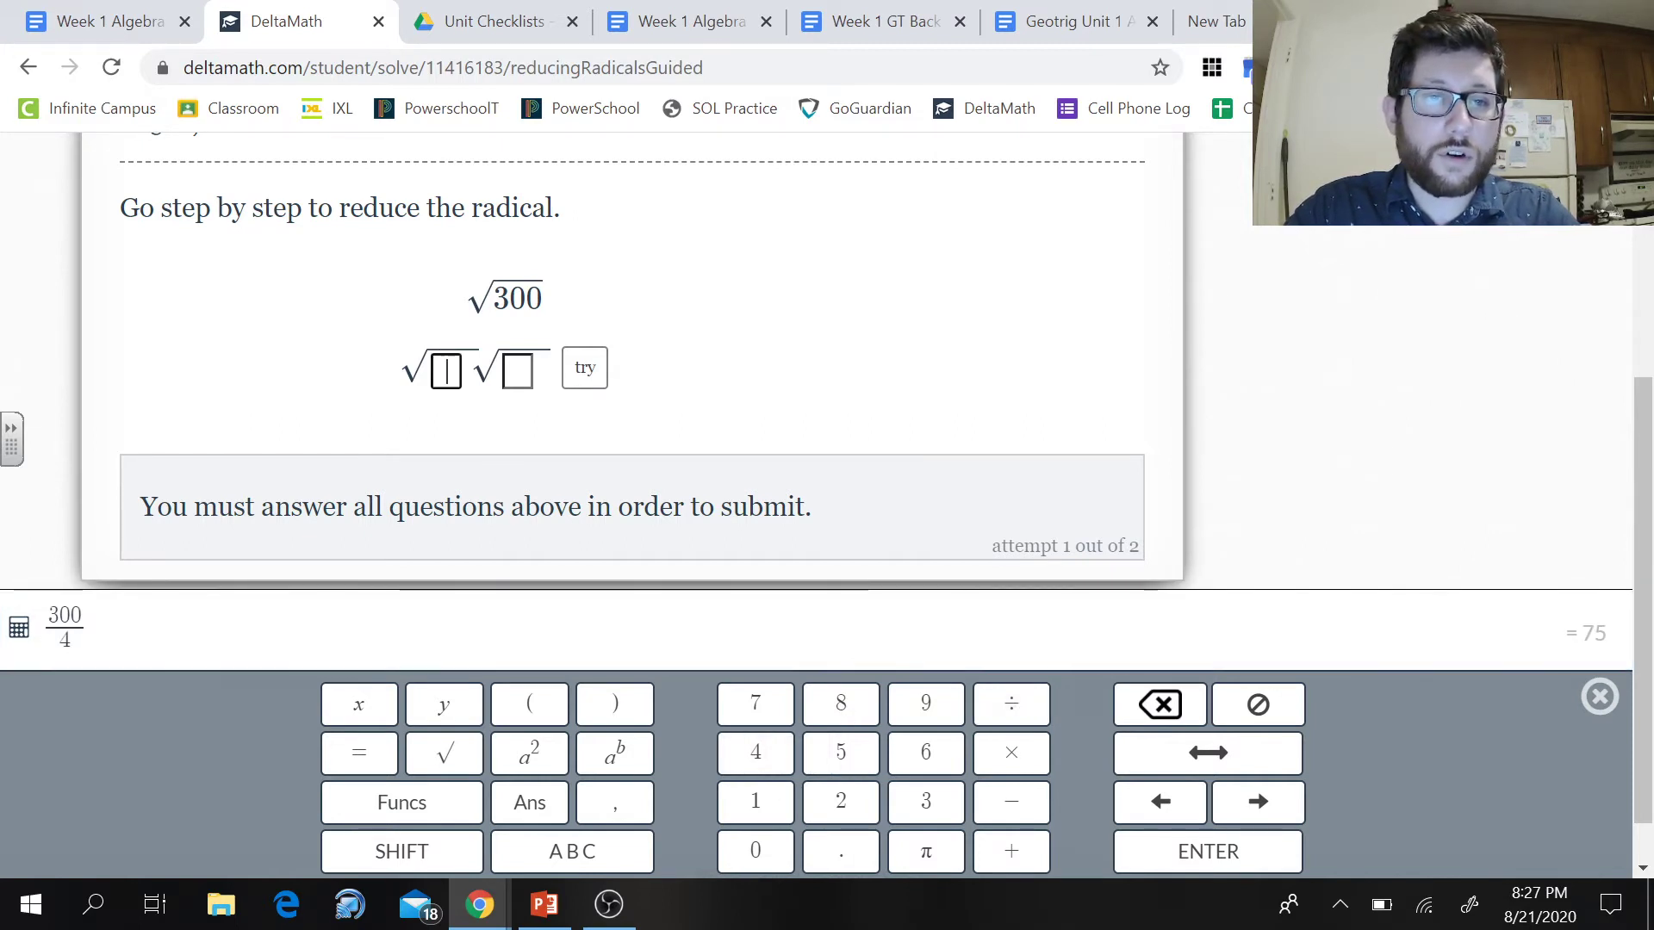
text(4)
click(521, 371)
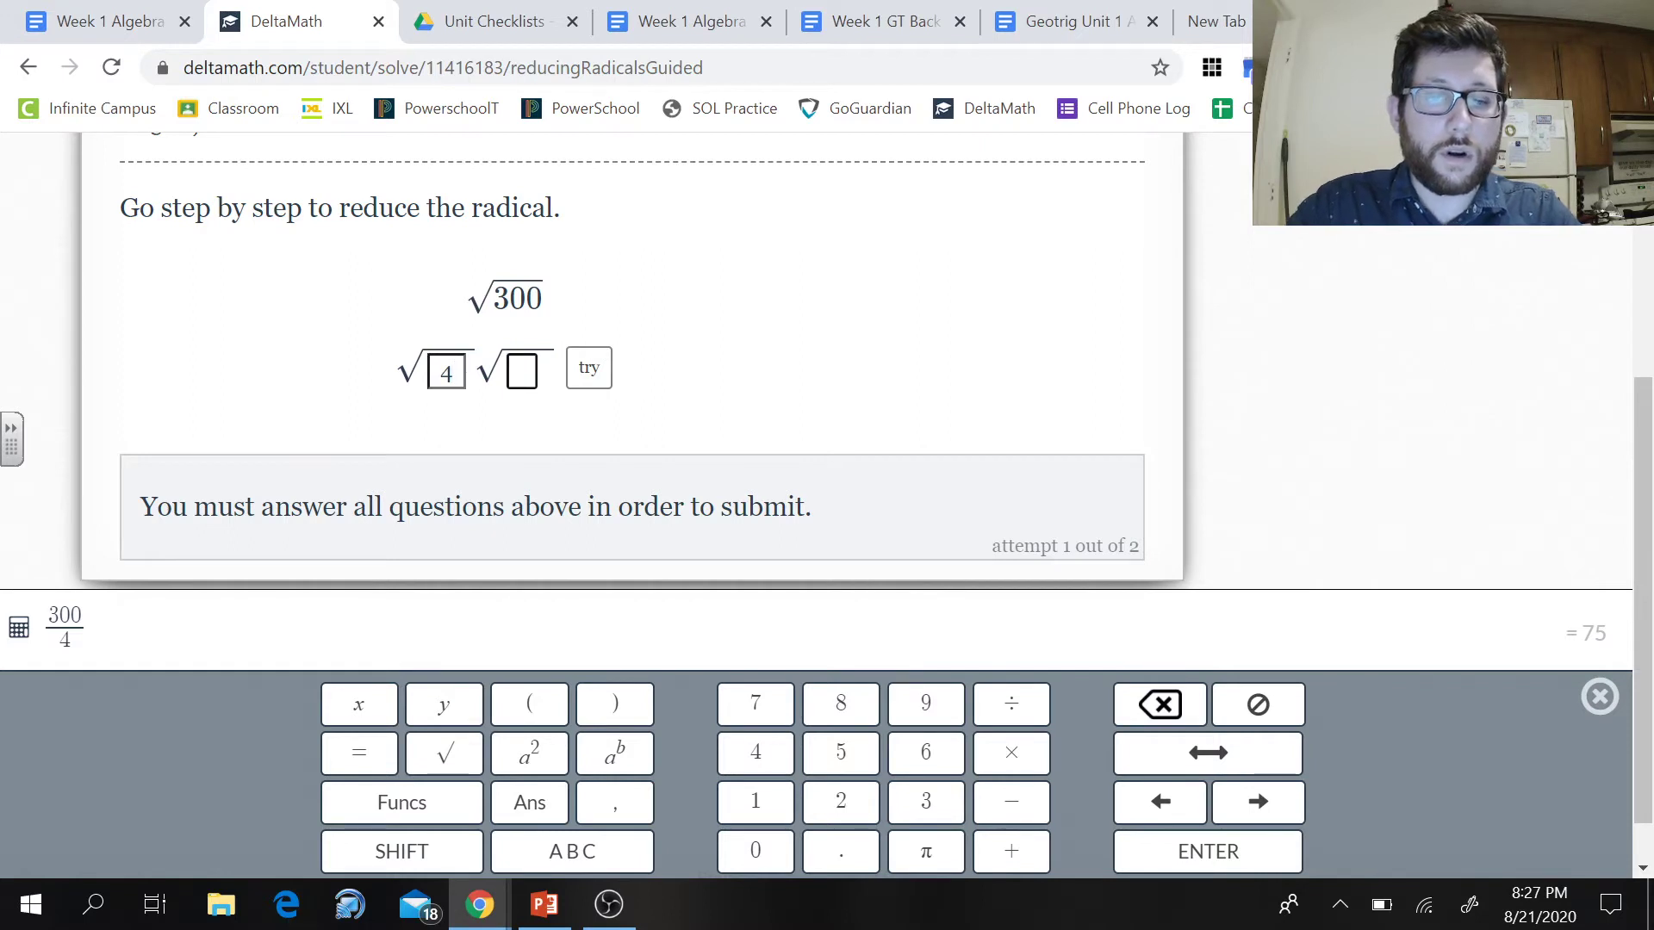
text(75)
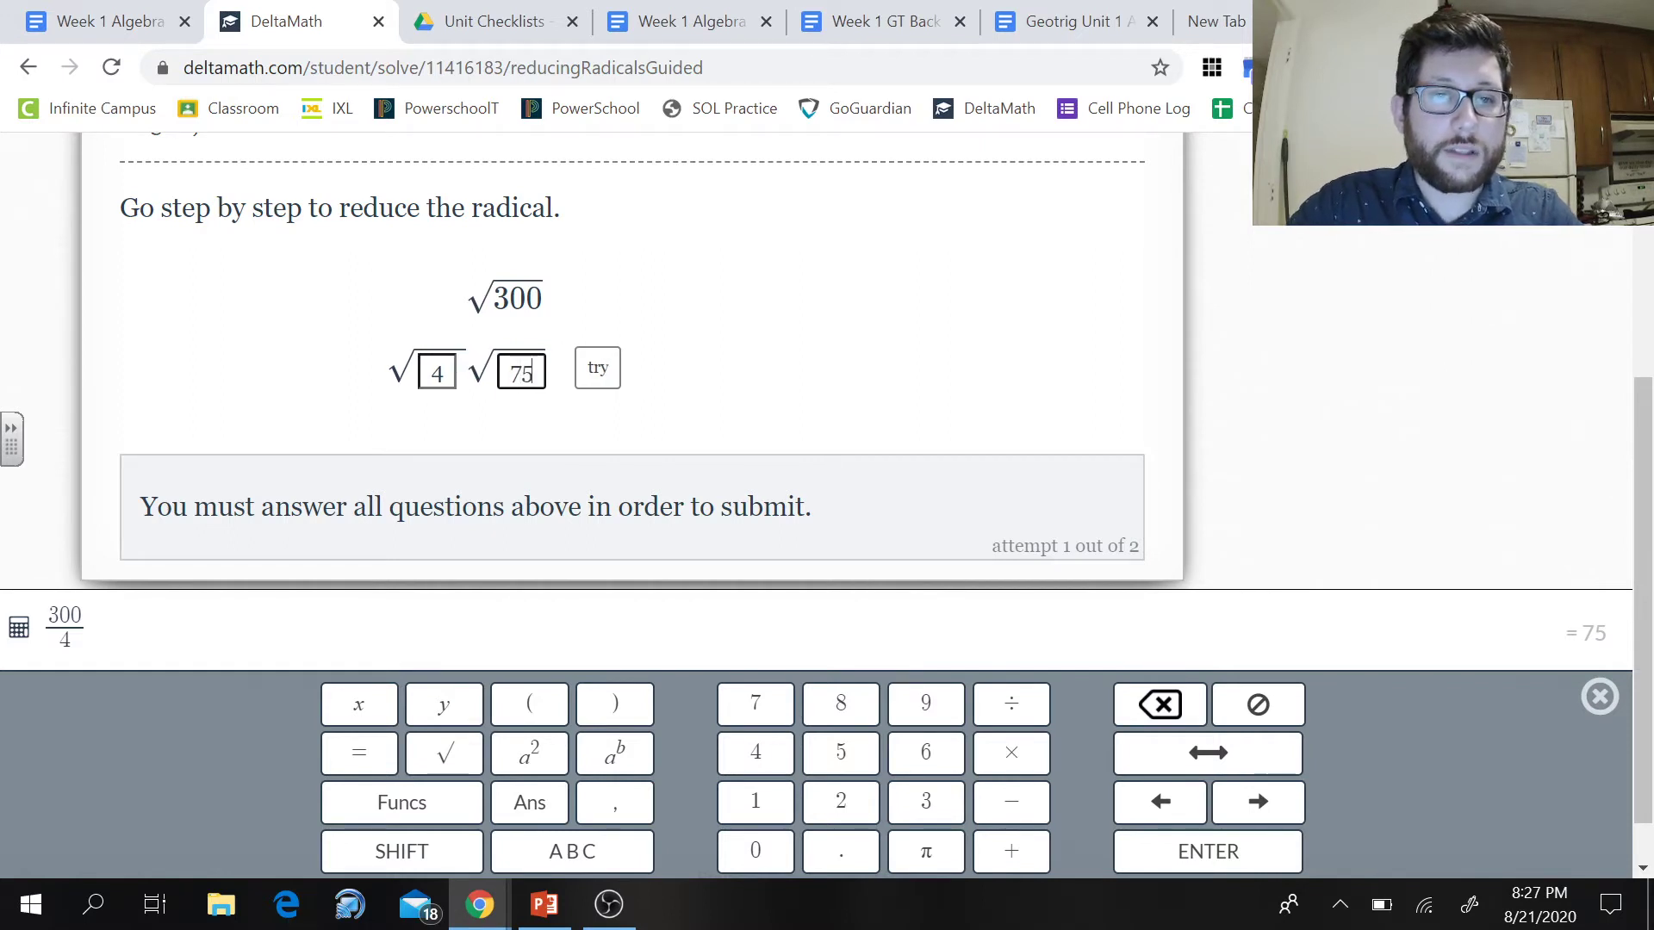
click(605, 367)
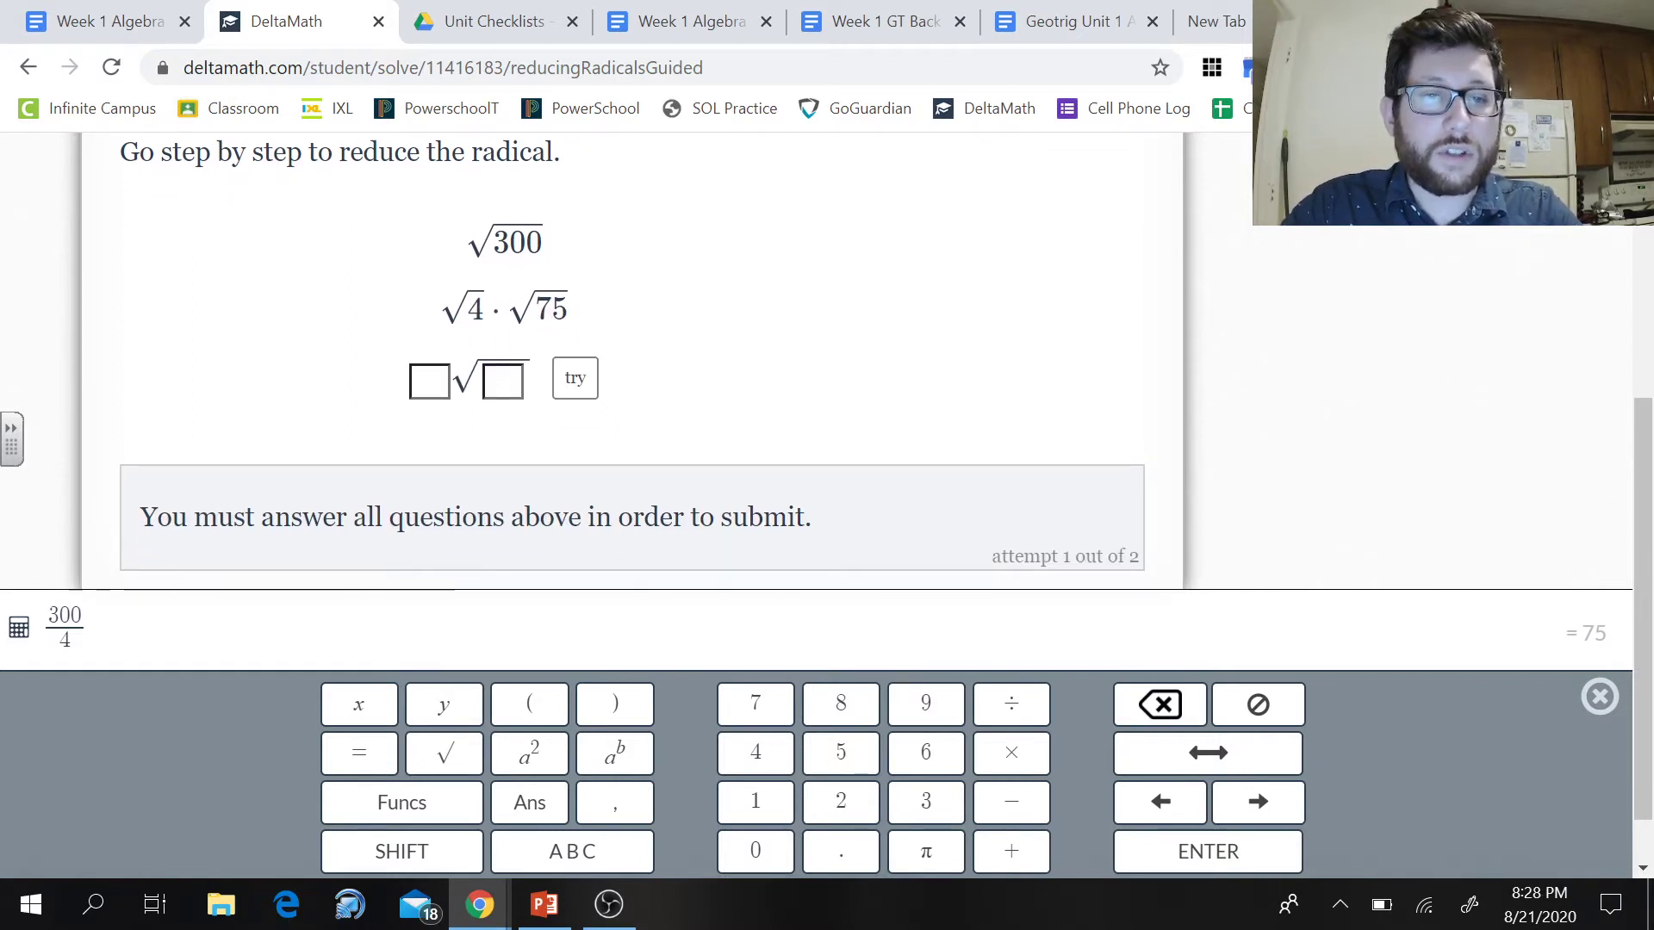
Enter the next step as 2√75 and check it
click(429, 381)
text(2)
key(Tab)
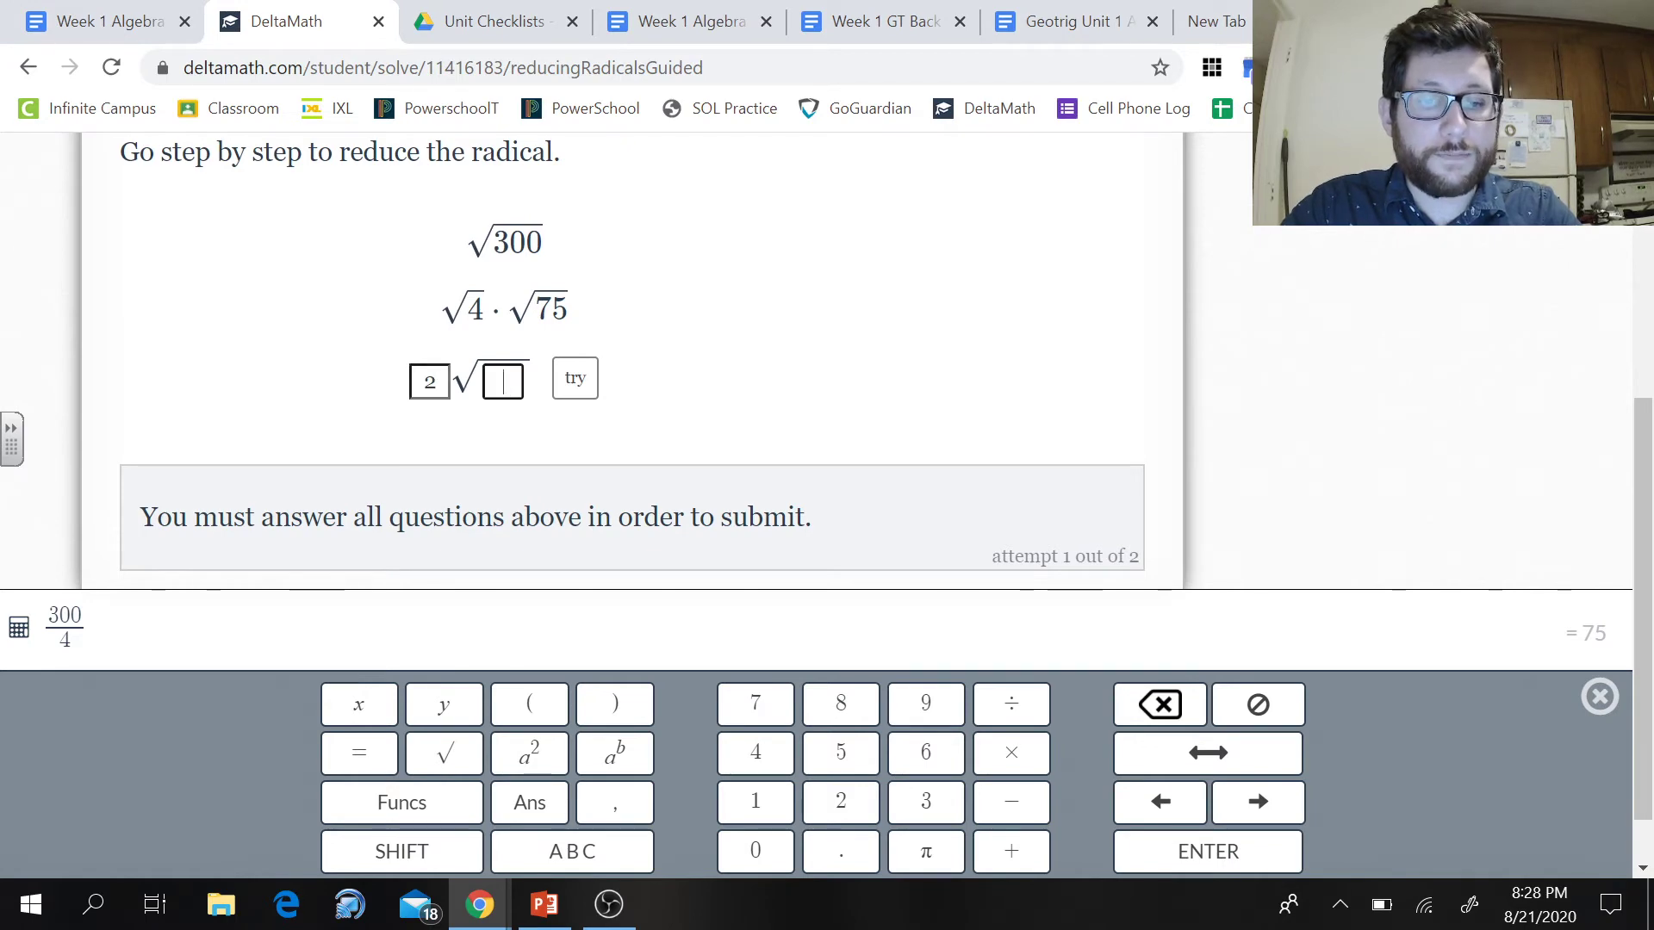
text(75)
click(560, 390)
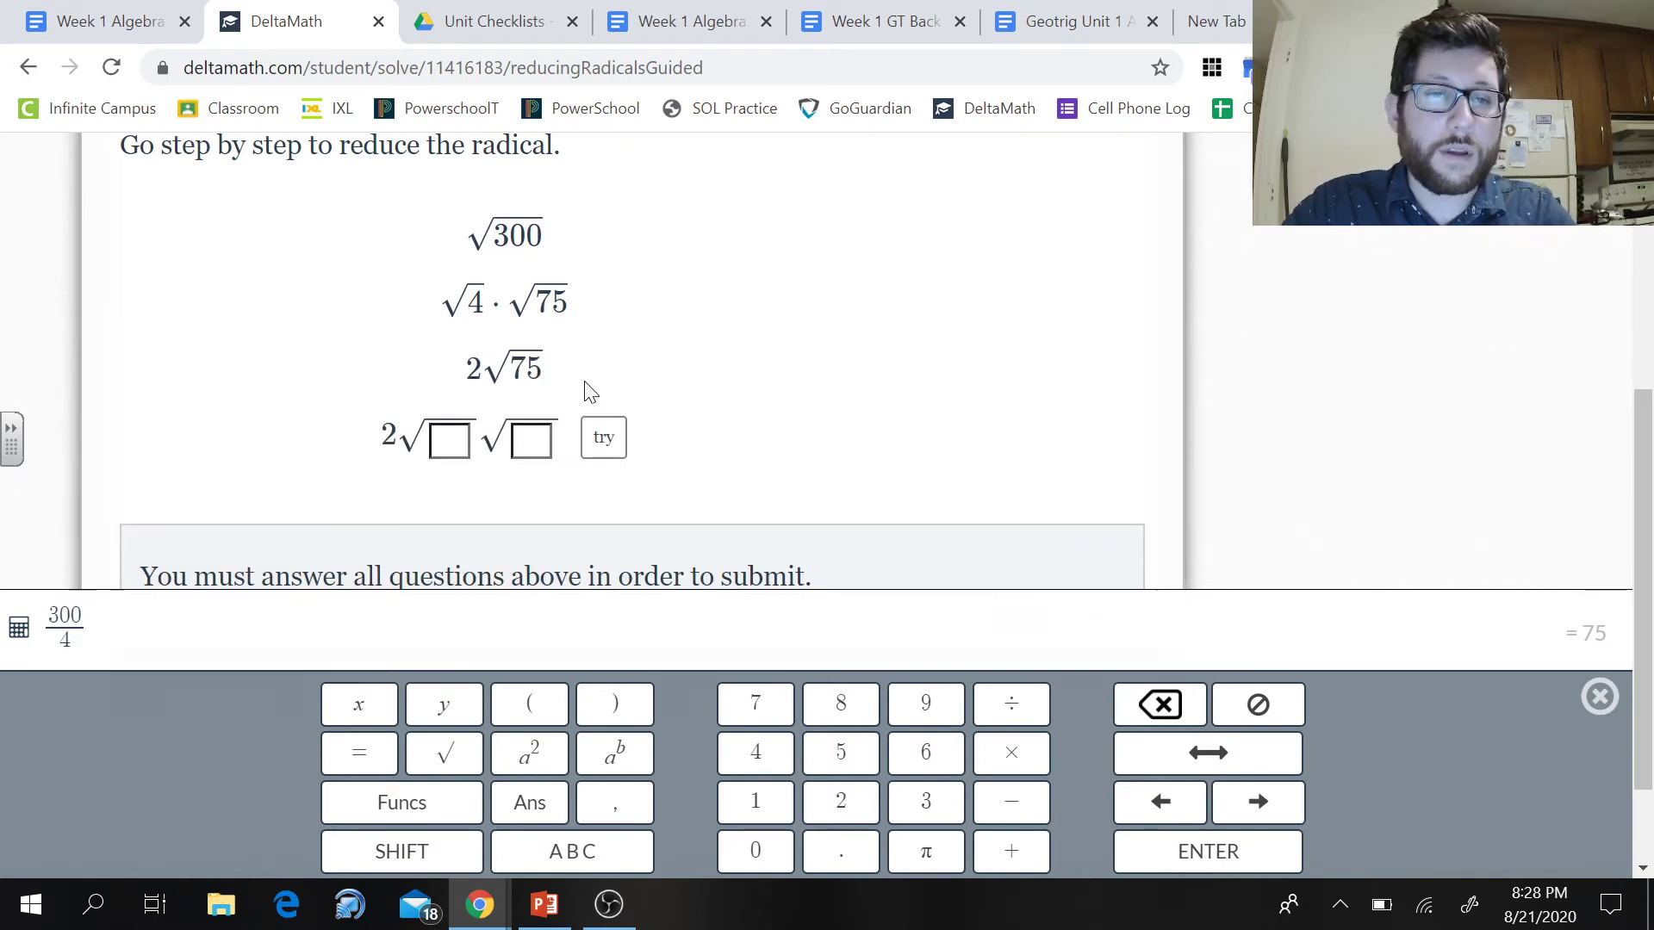
Close the math keypad, then enter 2√25·√3 and check it
click(1598, 697)
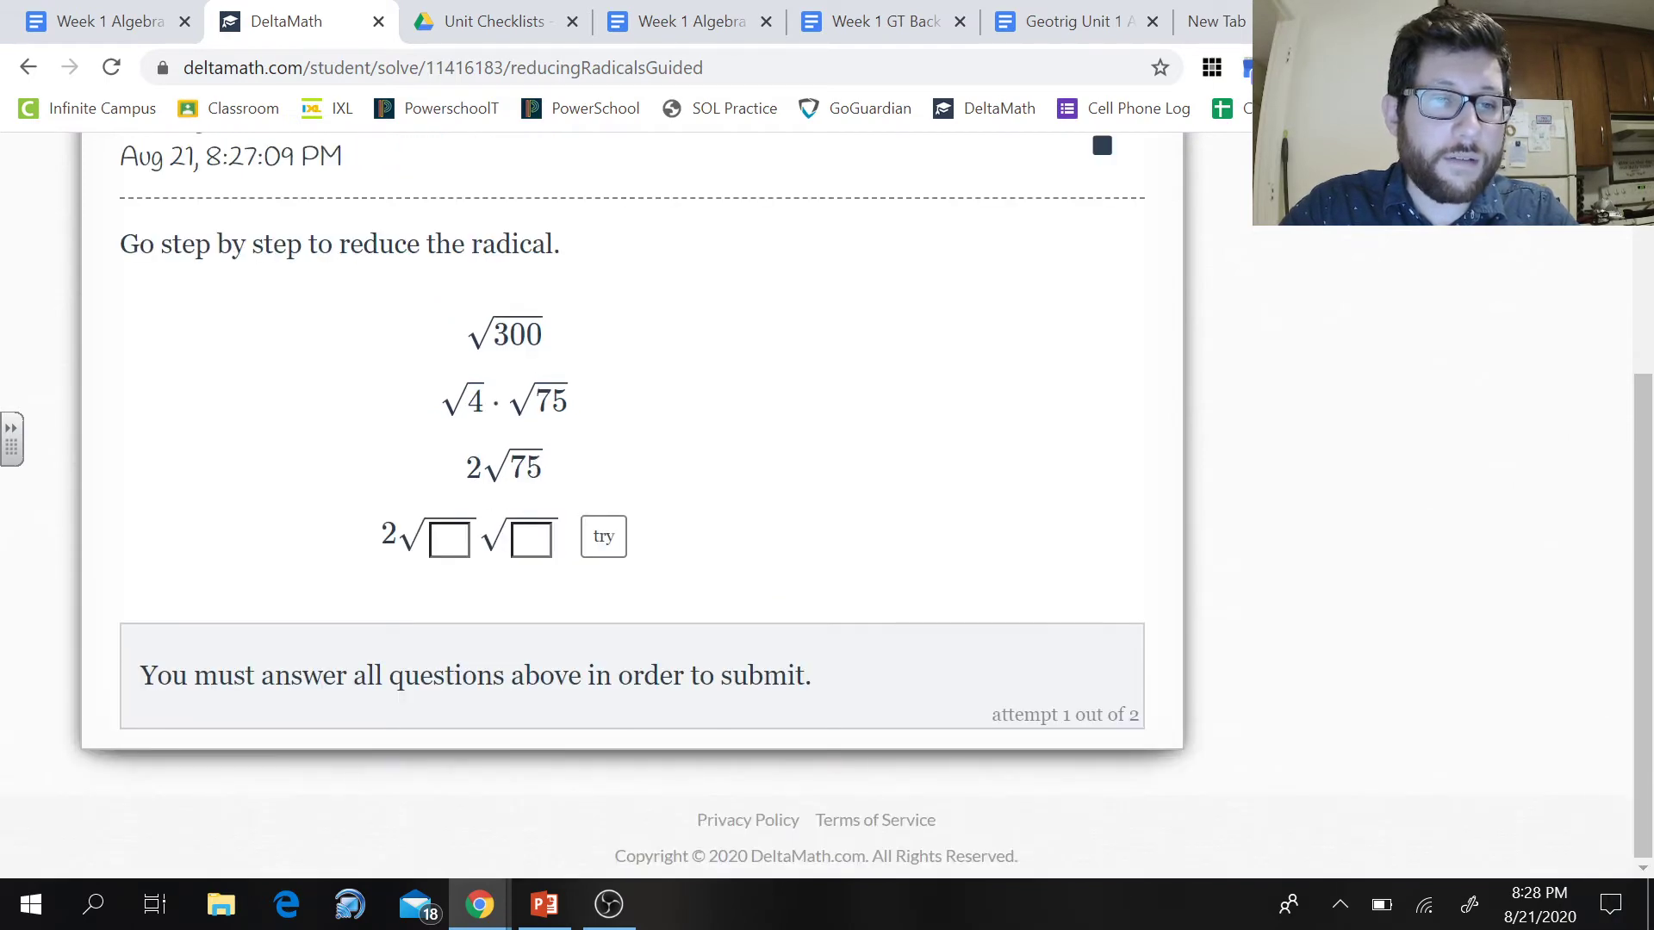
text(25)
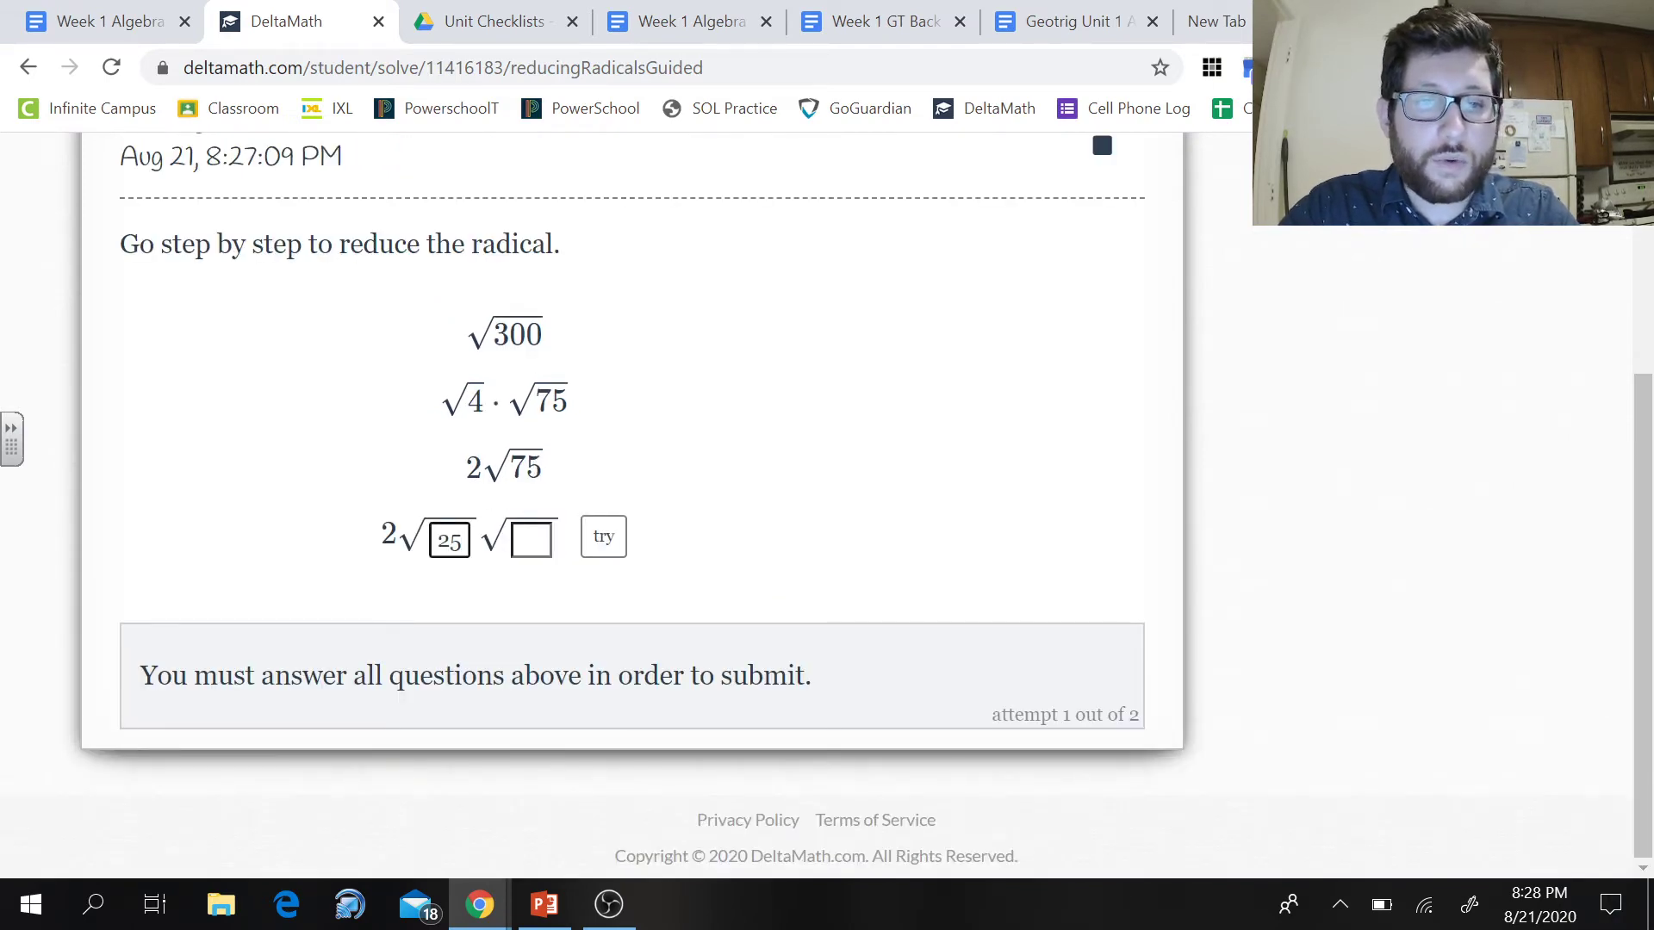
click(532, 540)
text(3)
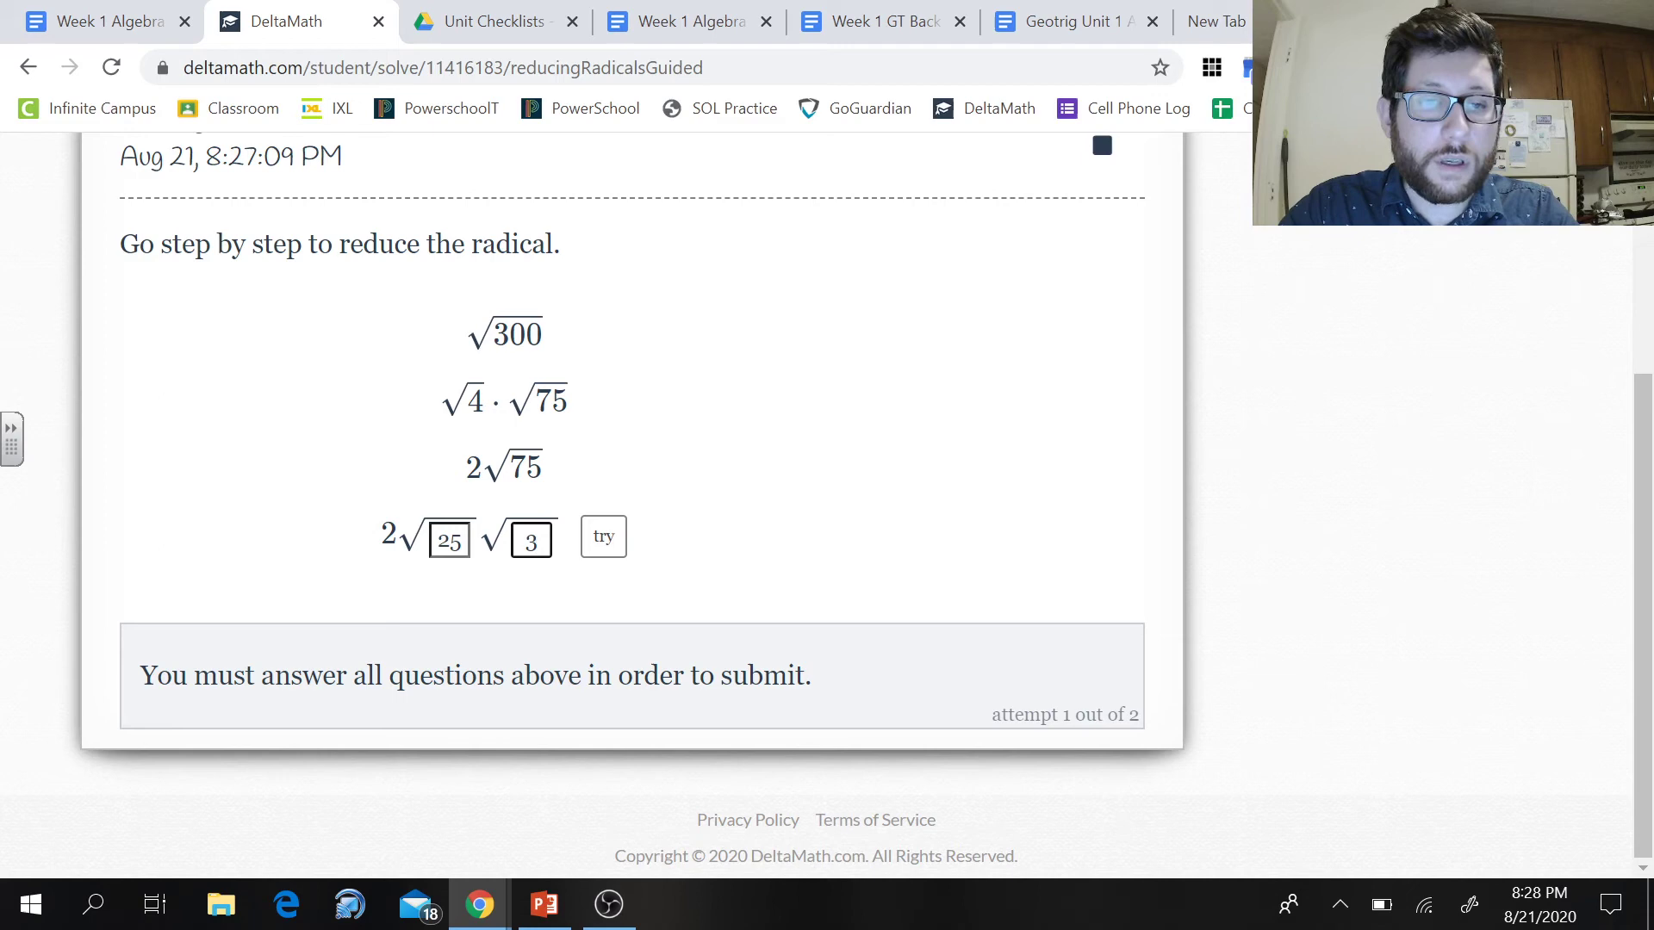
click(603, 537)
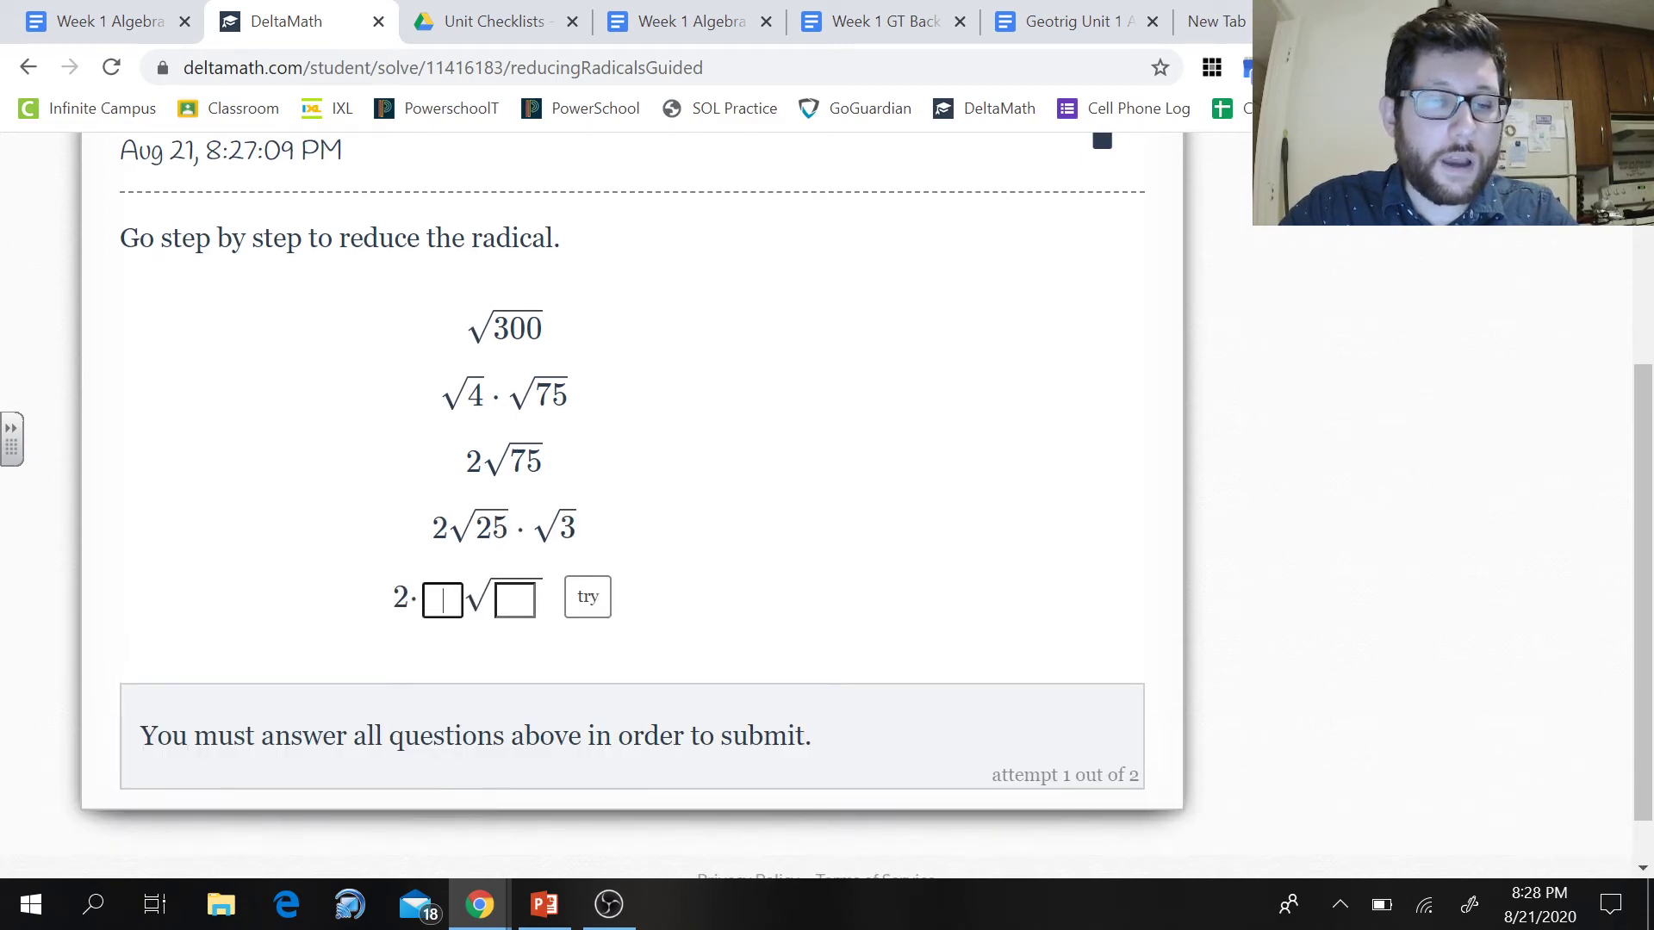
Enter the 2·5√3 step with radicand 3 and check it
text(5)
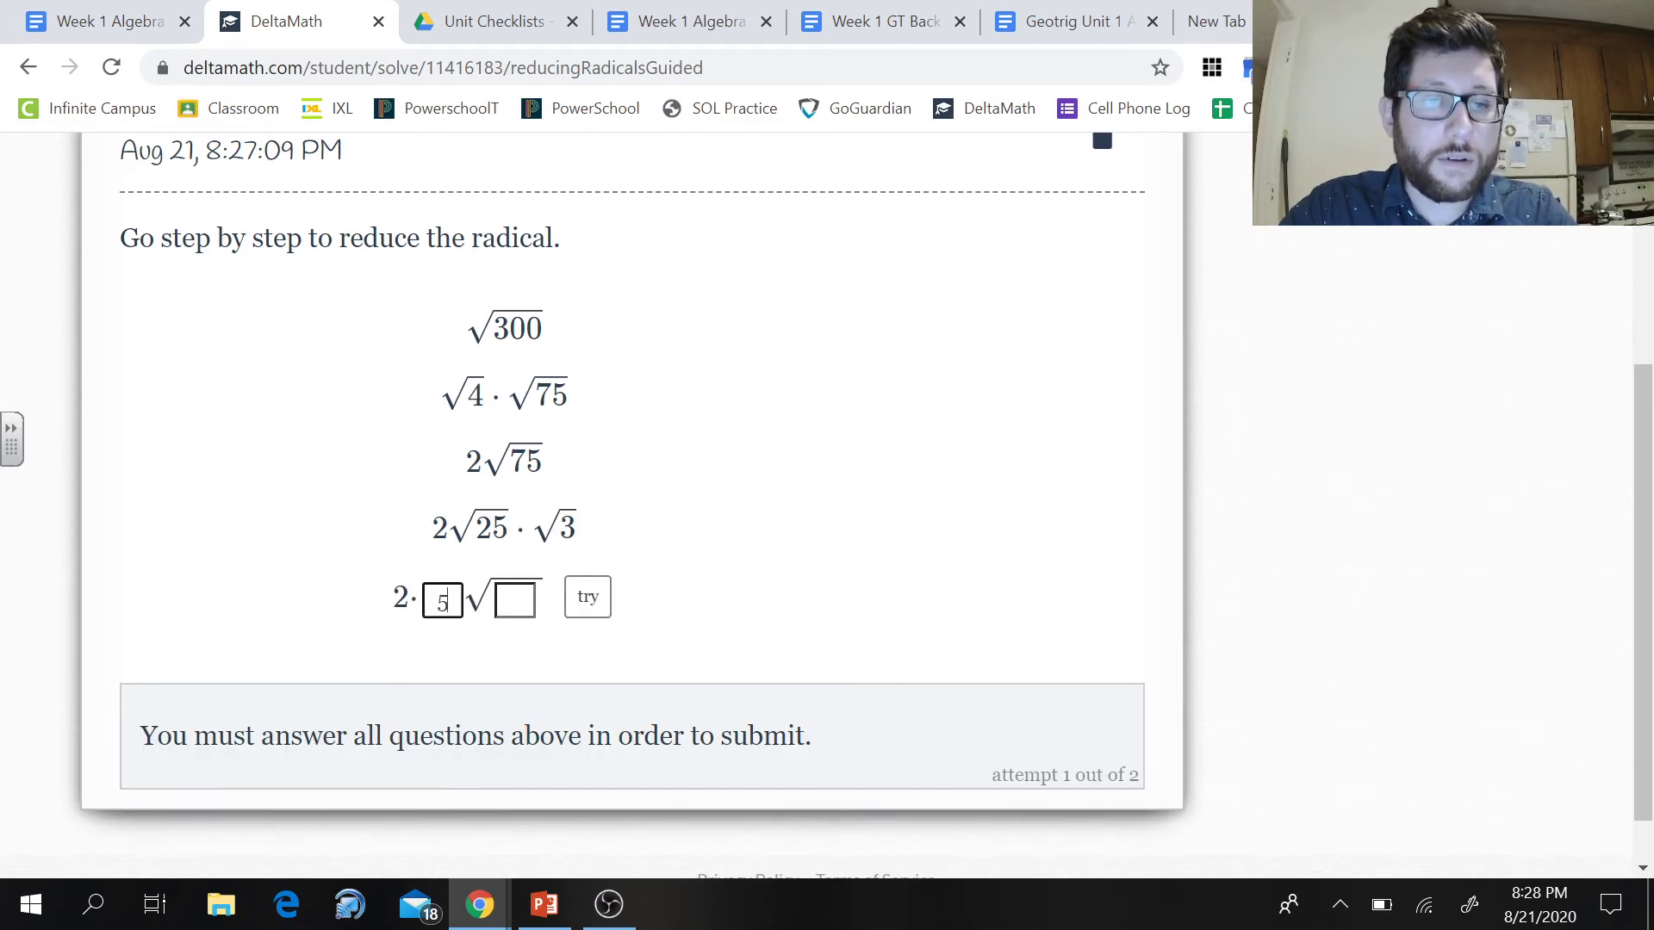
click(515, 601)
text(3)
click(587, 597)
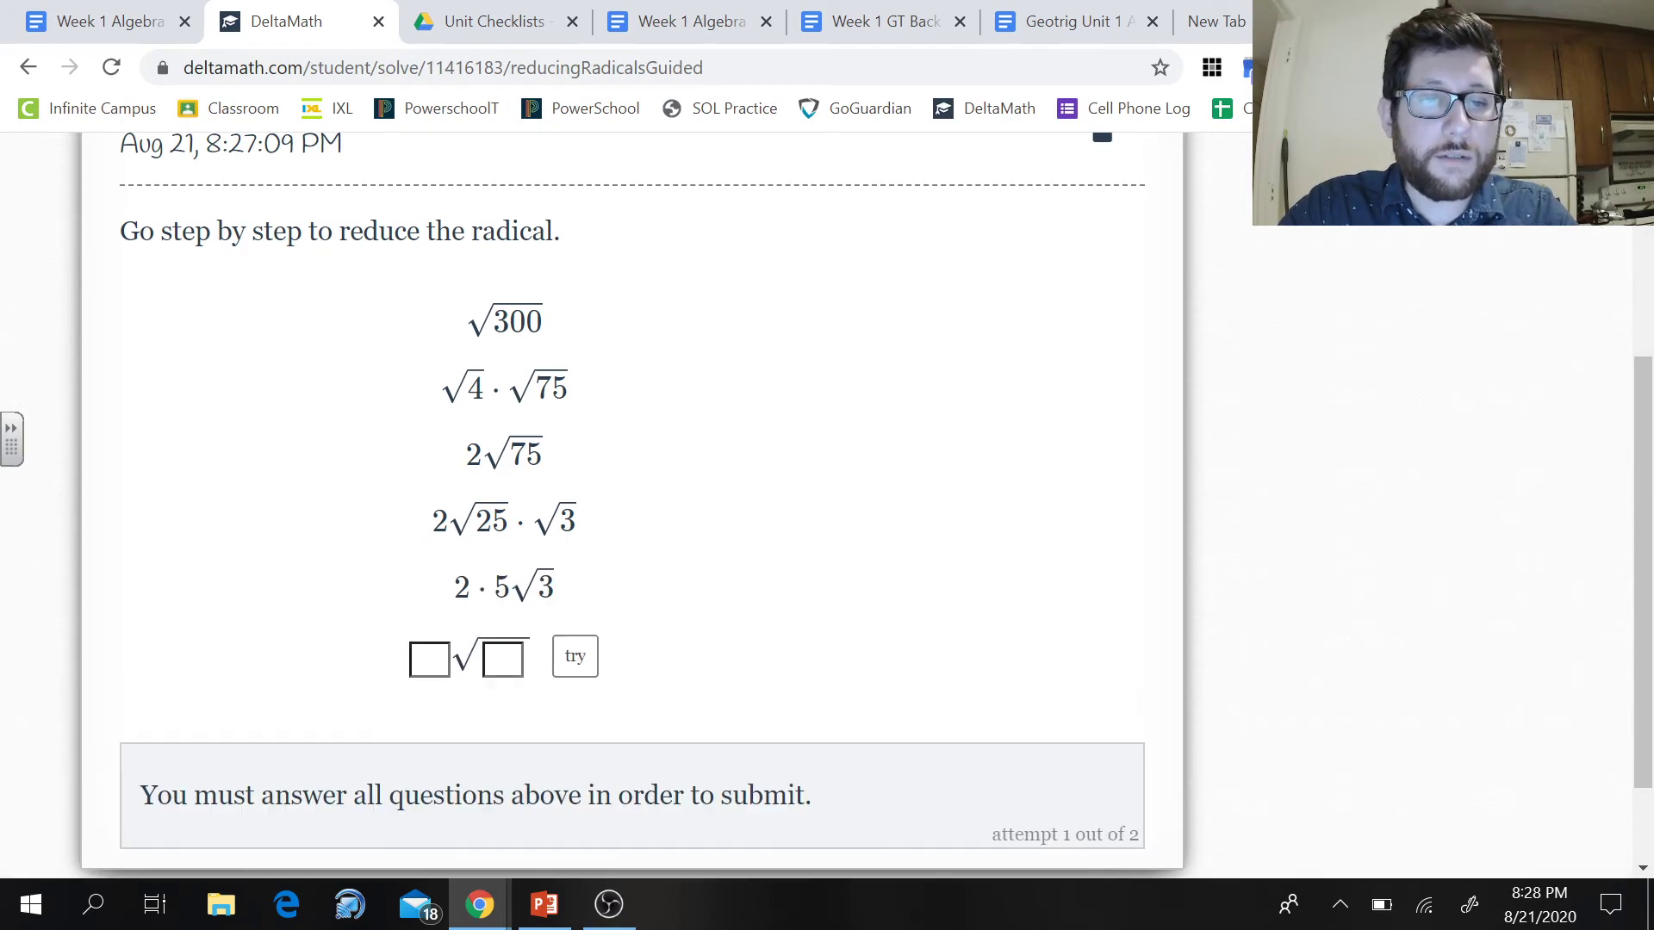
Enter the final step 10√3 and check it
click(429, 659)
text(10)
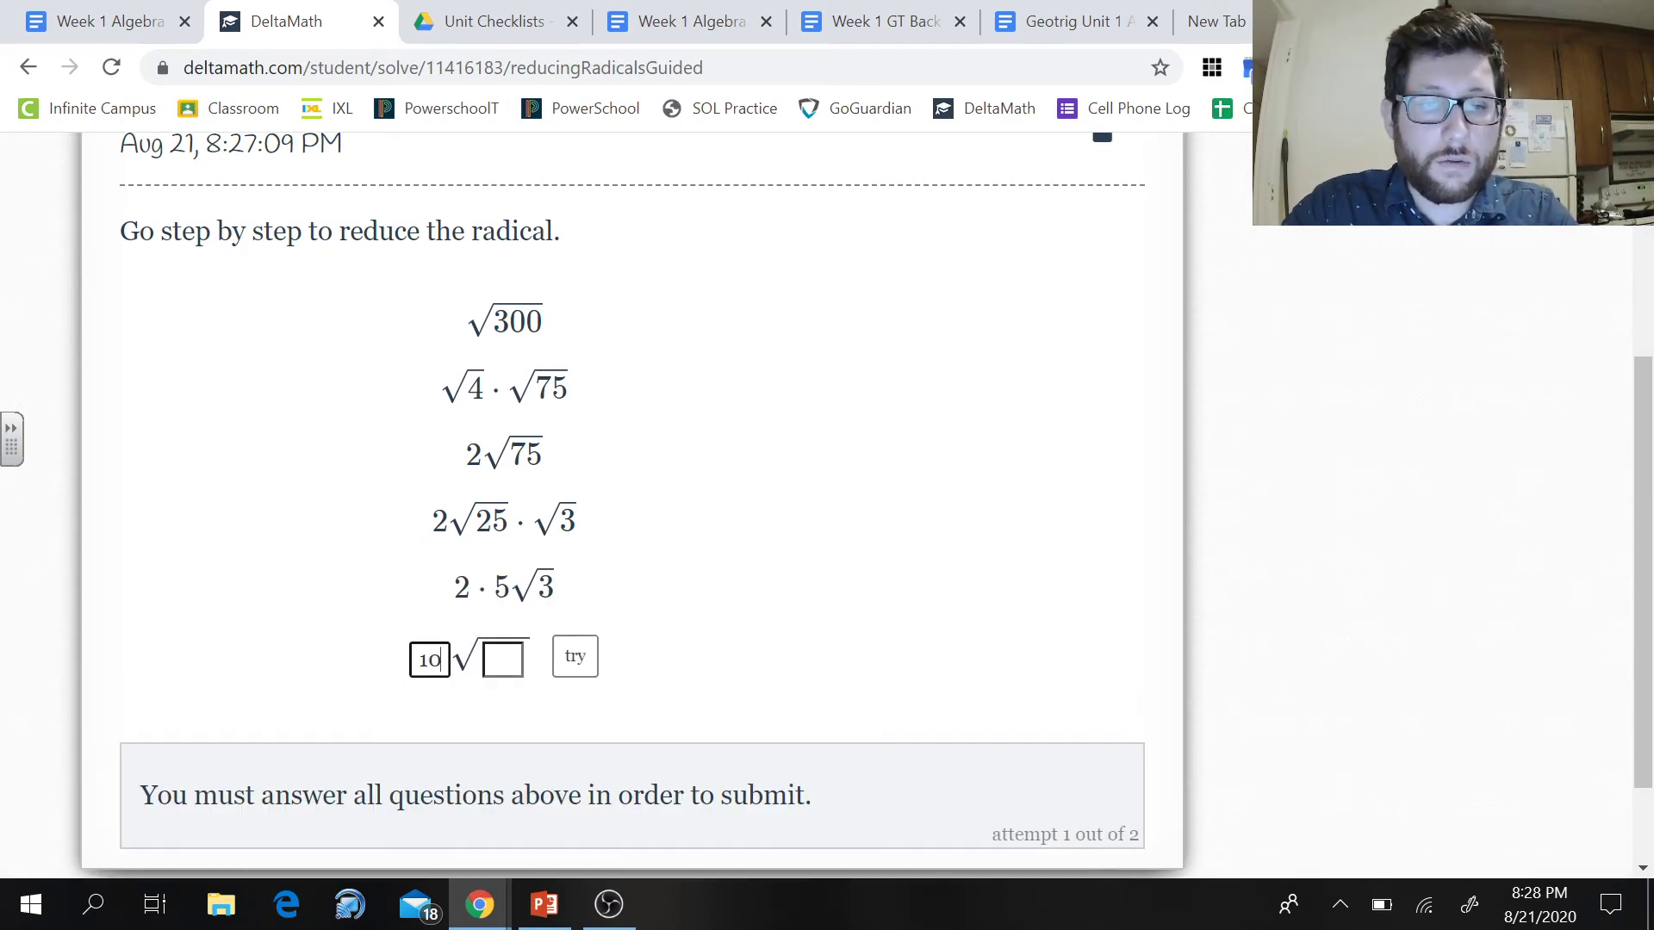
key(Tab)
text(3)
click(574, 659)
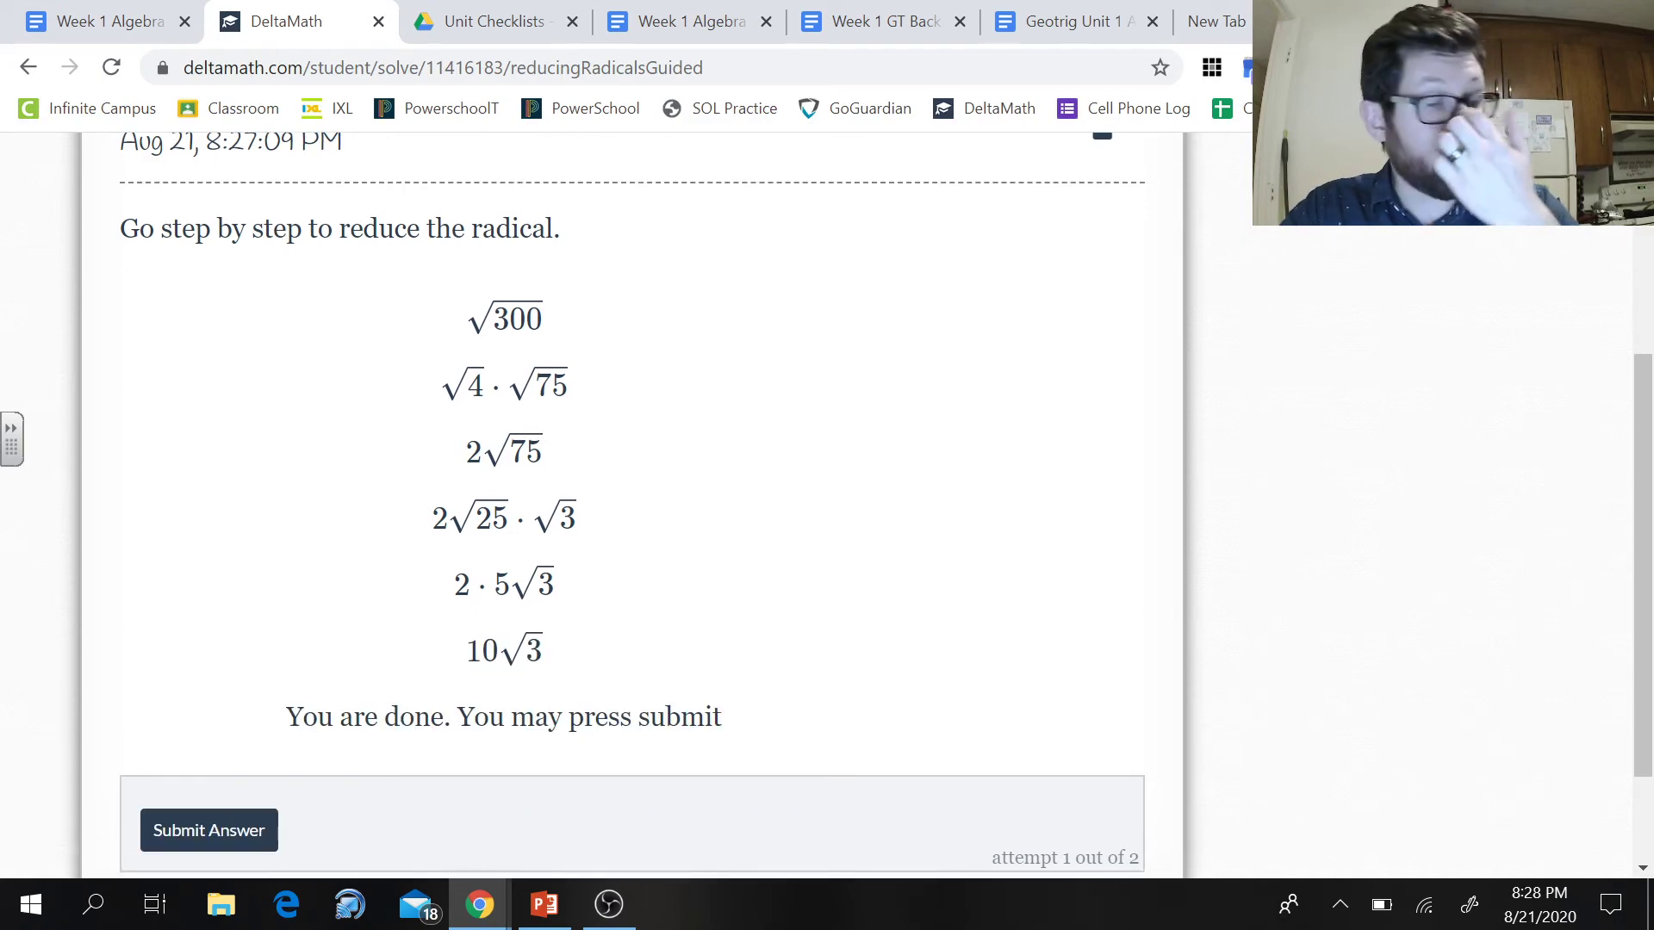
Submit 10√3 as the answer and confirm it in the Verify Solution dialog
click(197, 835)
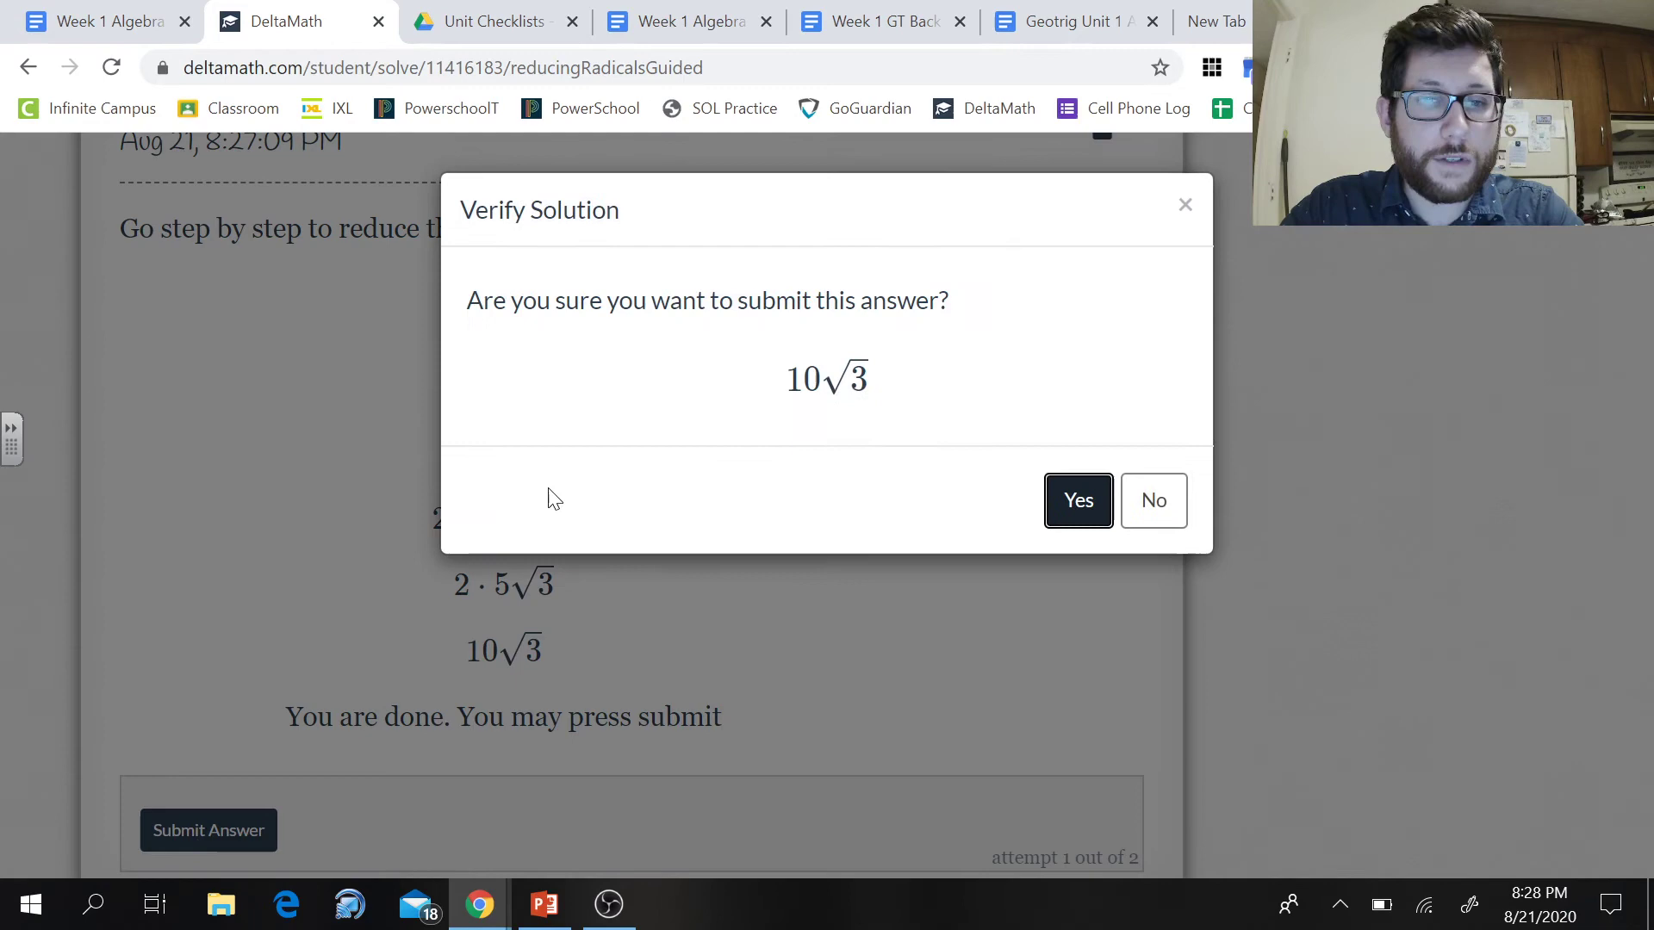
click(1092, 514)
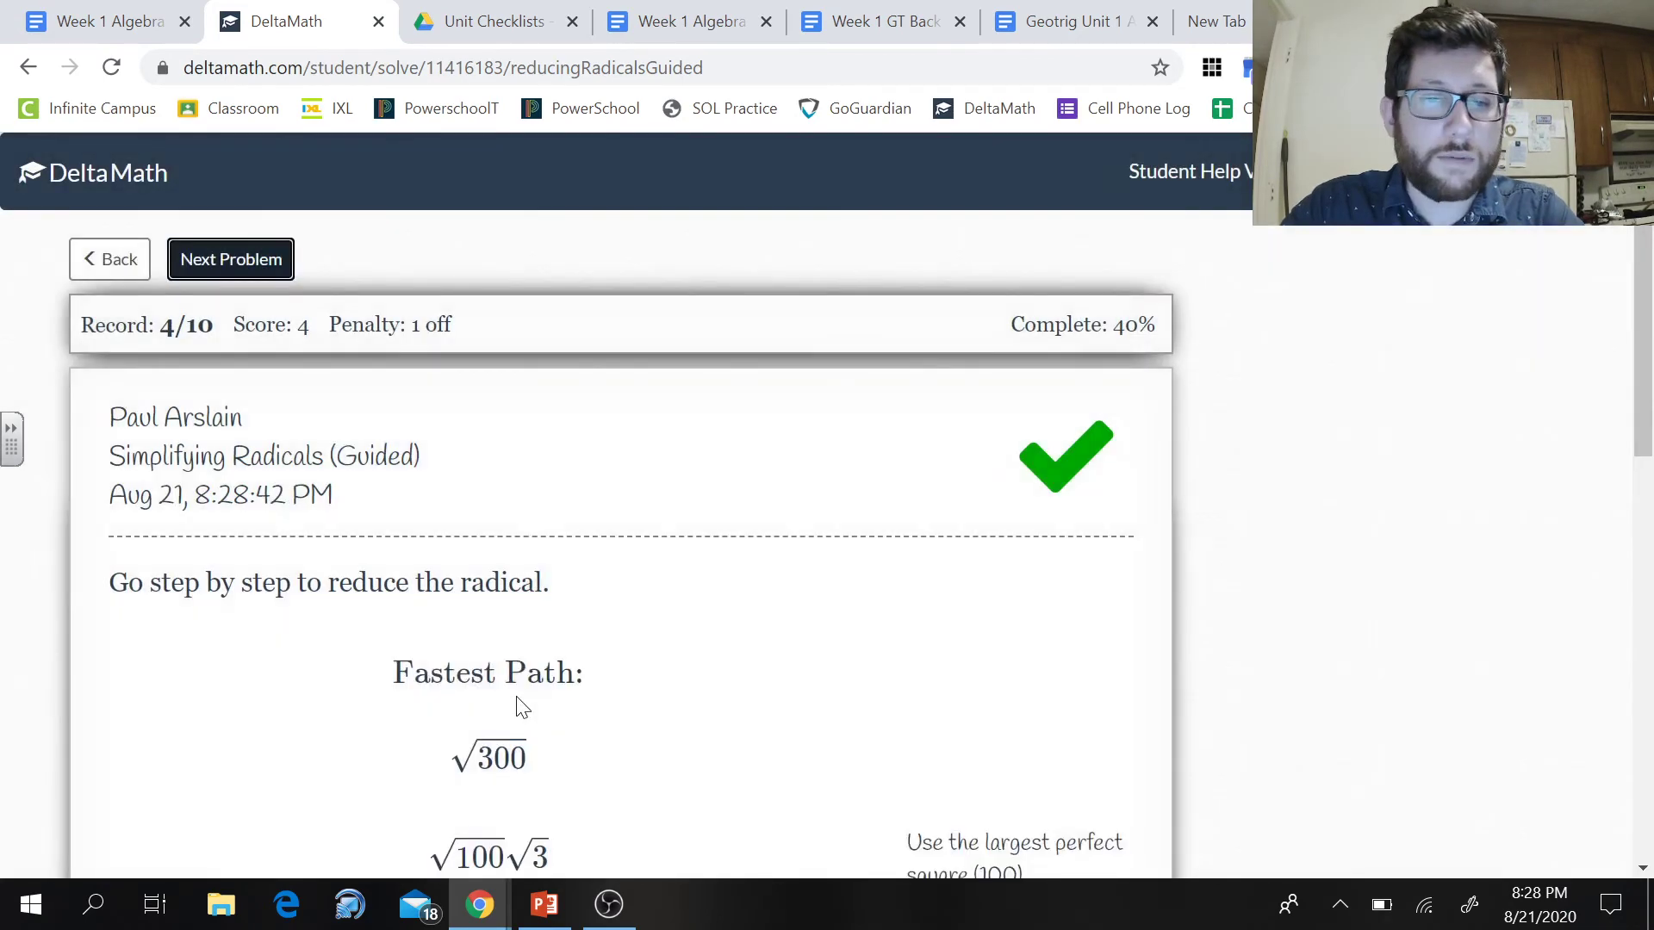
scroll(543, 676, down, 4)
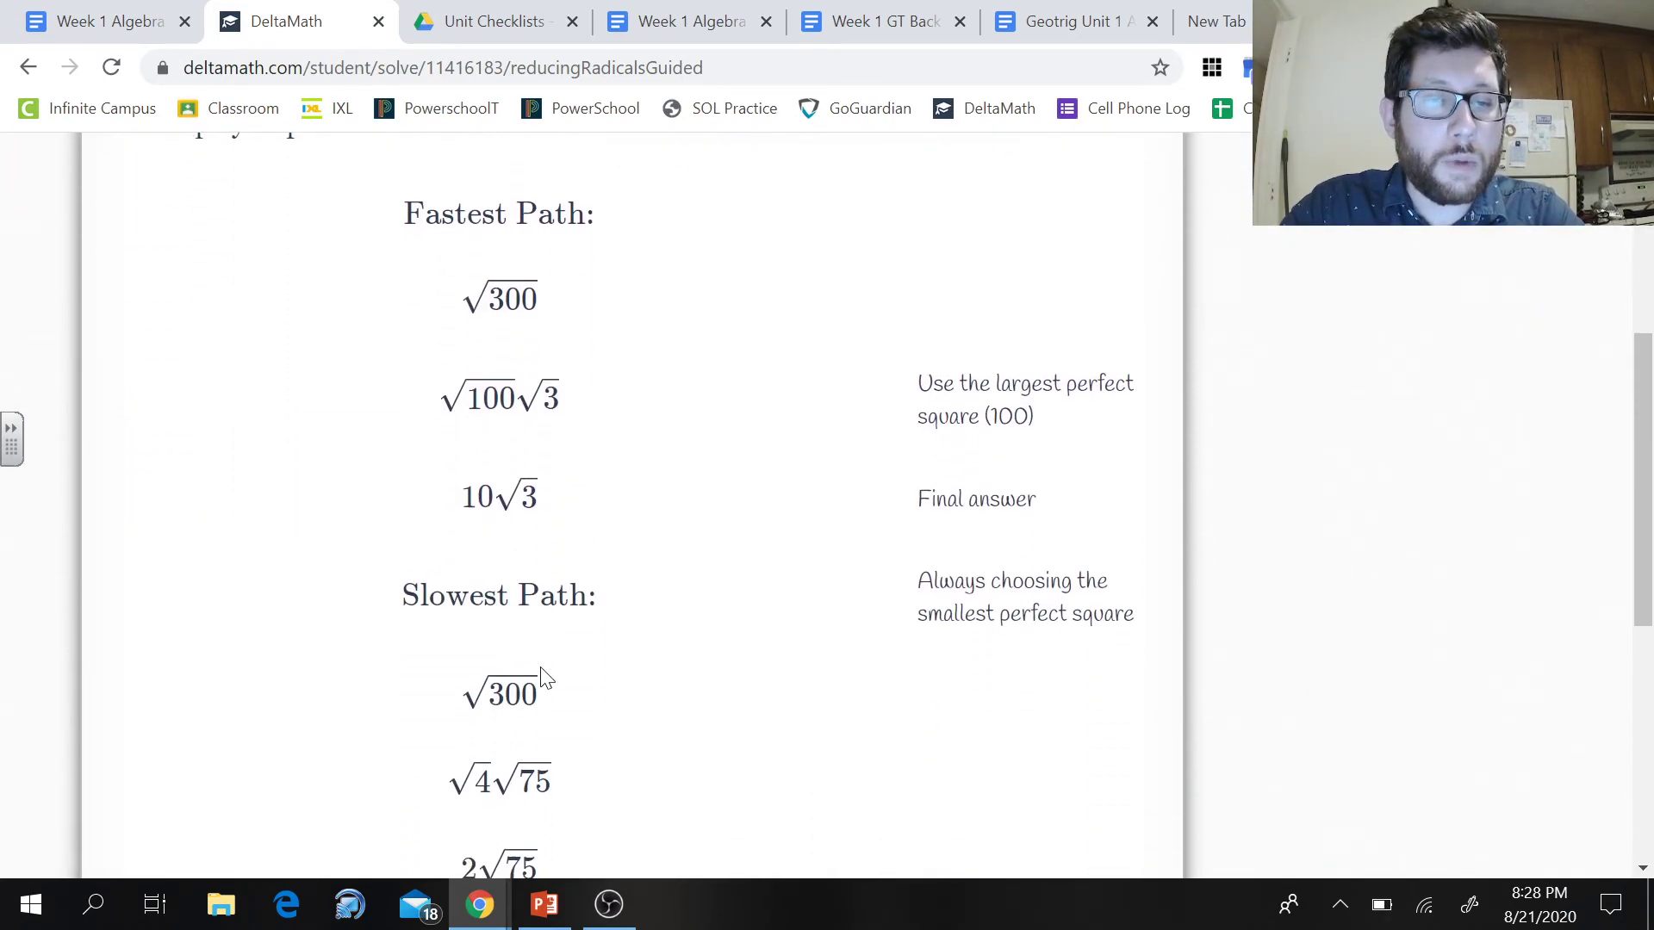
Review the Fastest and Slowest Path solutions shown after grading
scroll(543, 676, down, 1)
scroll(543, 675, up, 2)
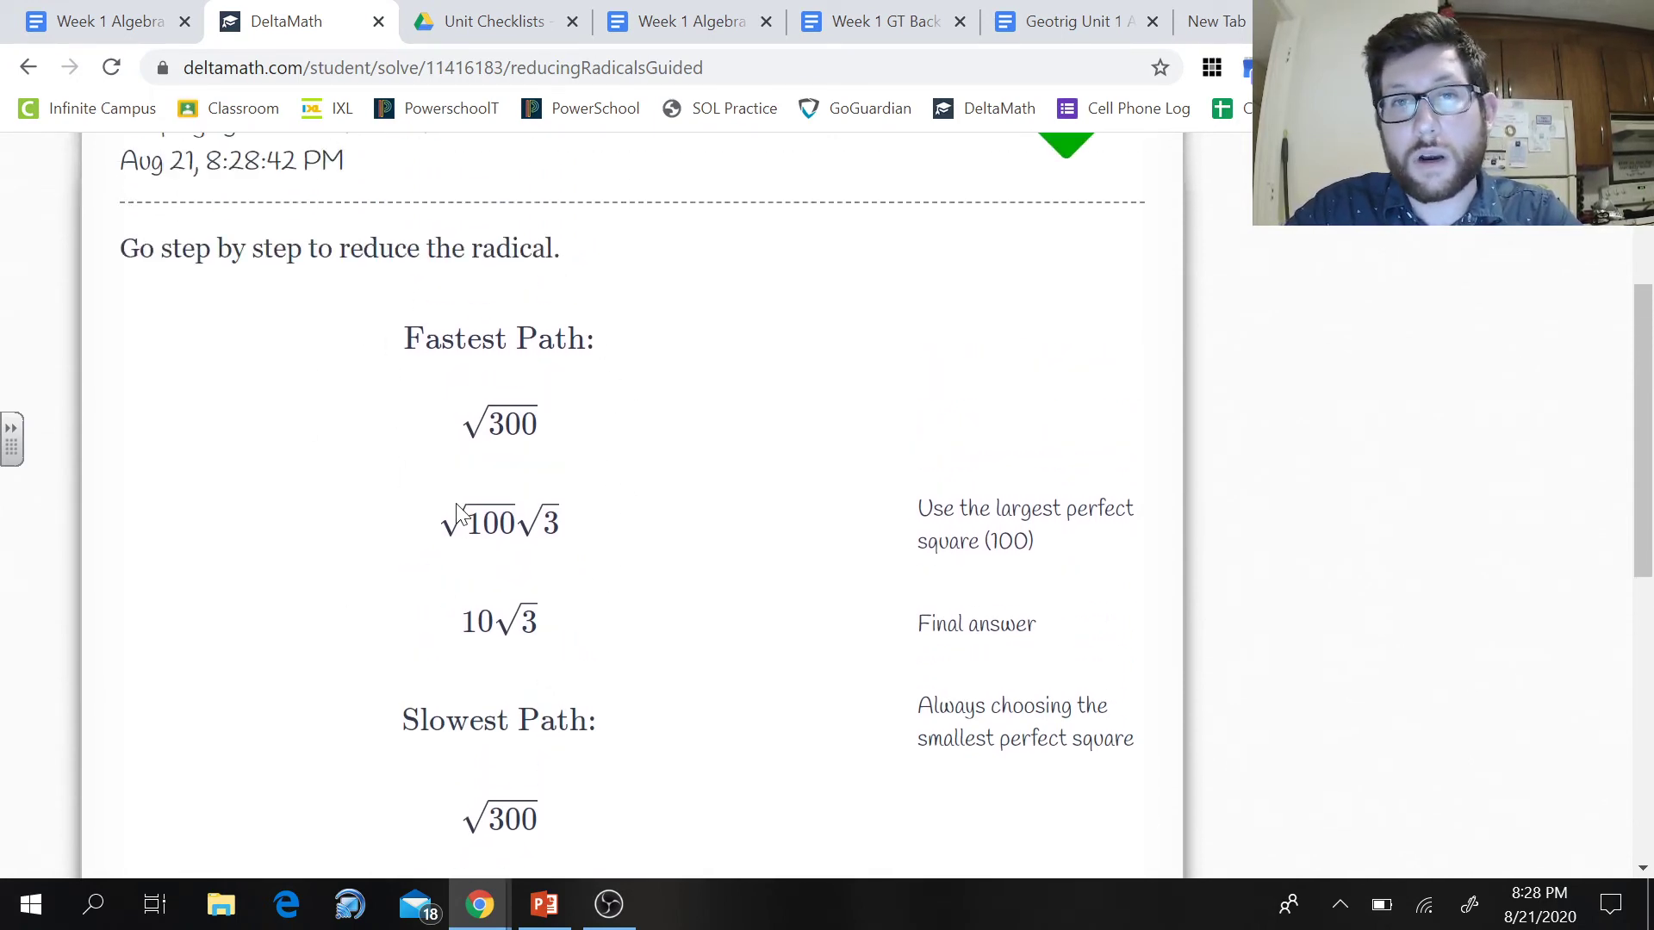
scroll(487, 603, down, 4)
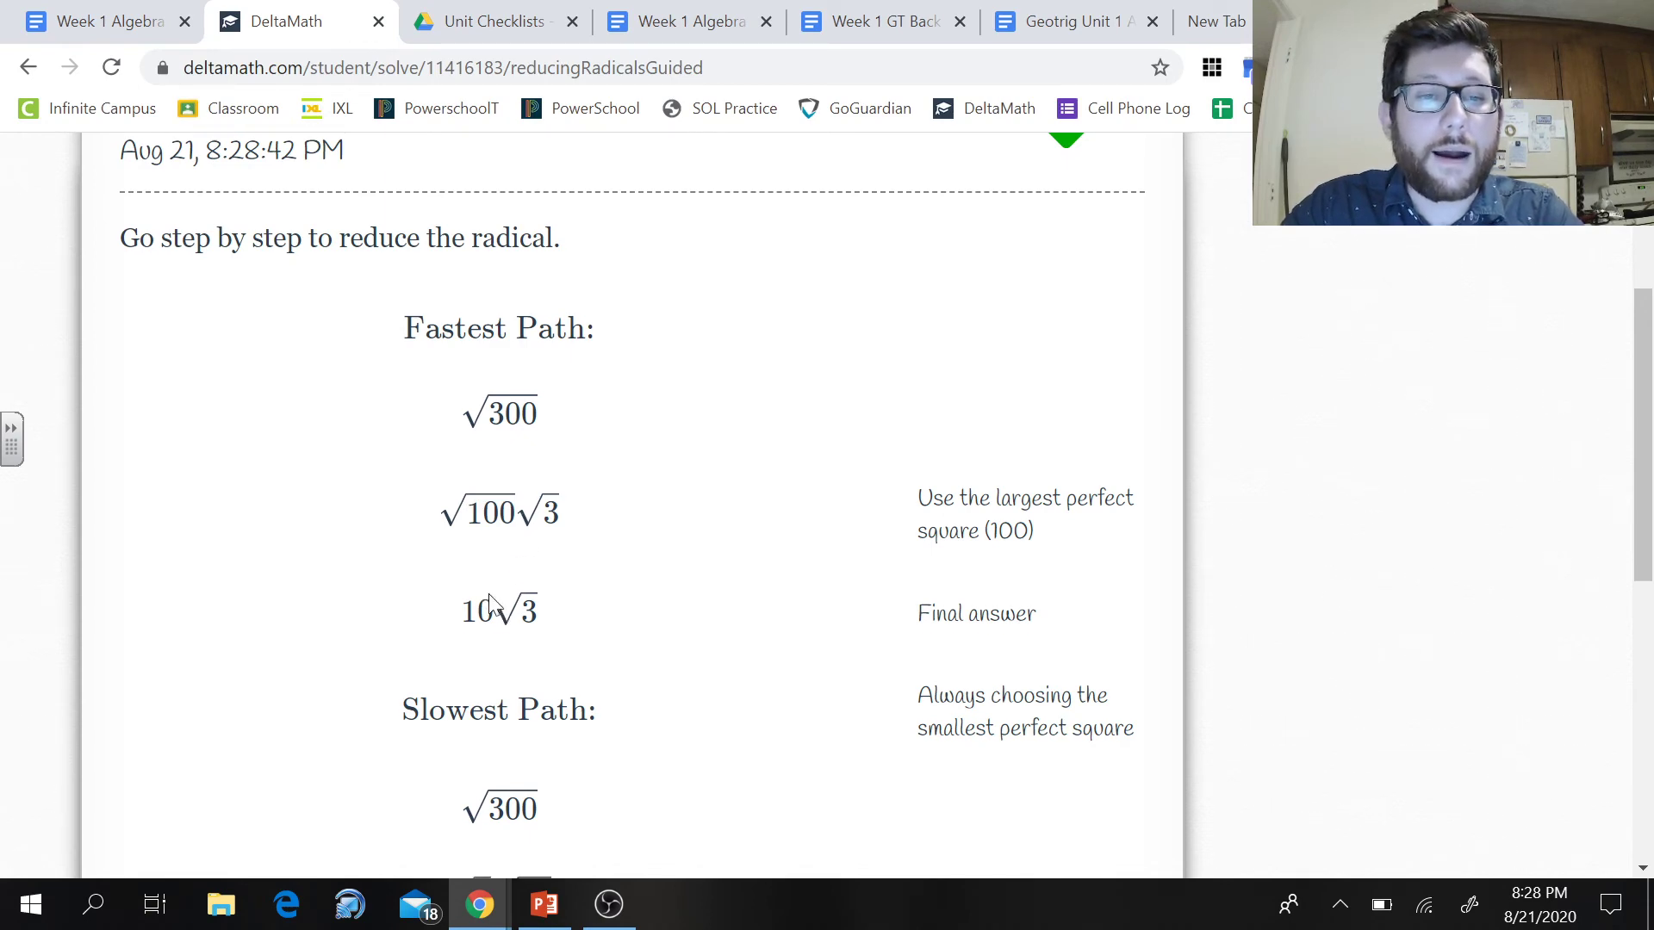
scroll(488, 603, down, 2)
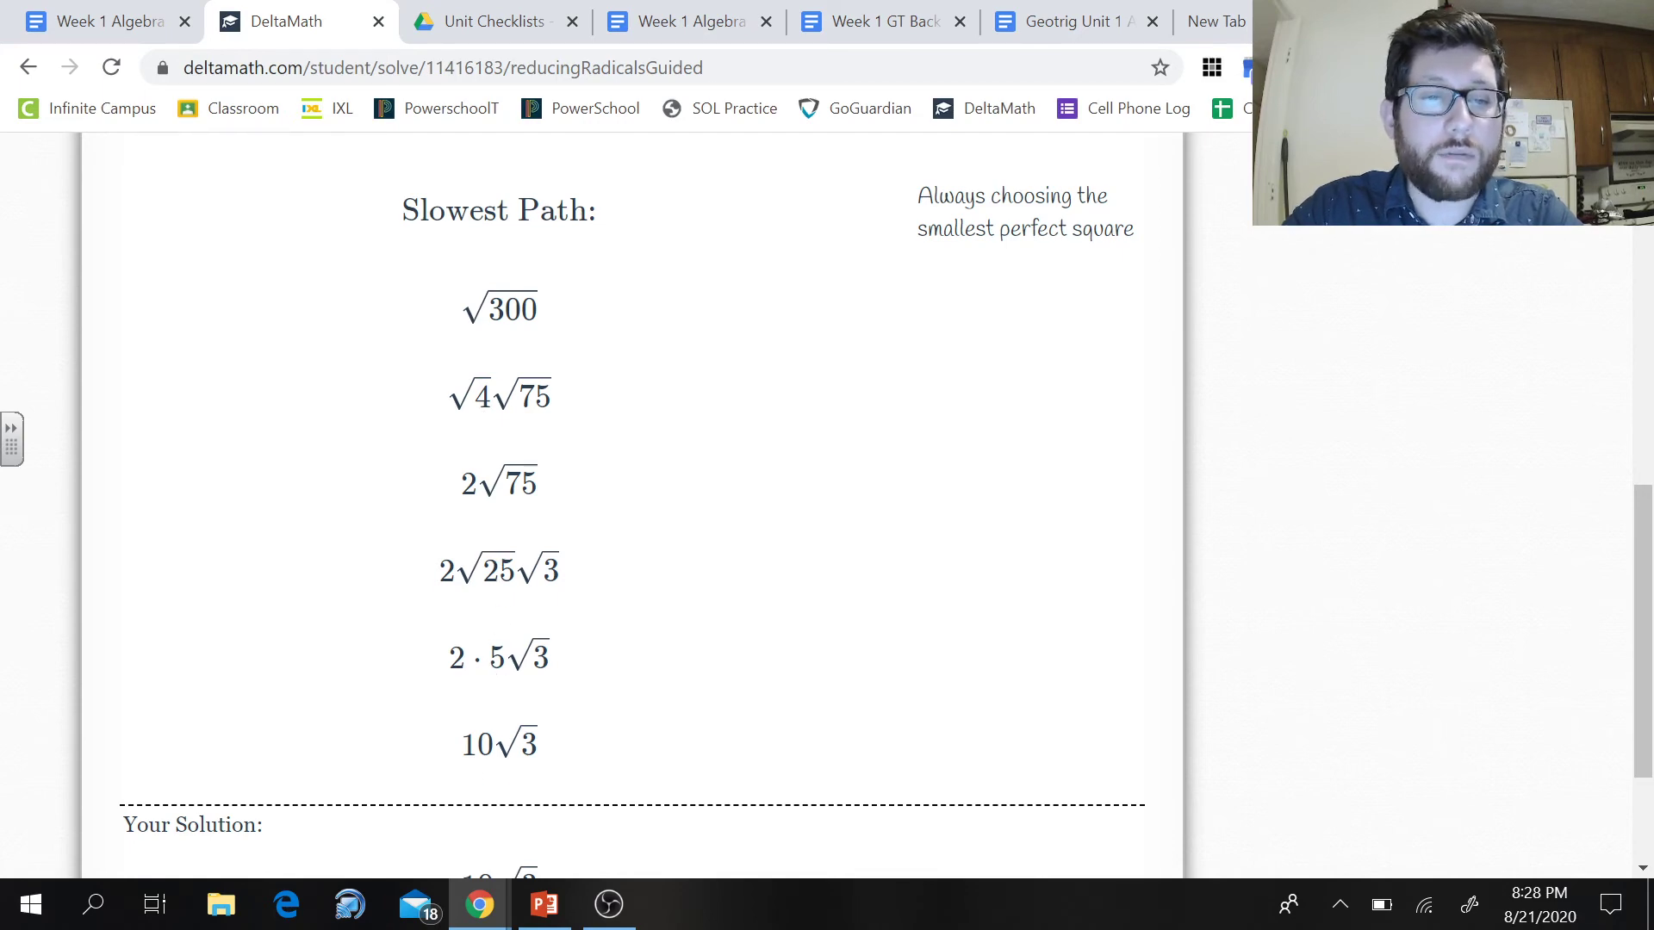
scroll(496, 671, up, 1)
scroll(500, 517, up, 1)
scroll(500, 517, down, 4)
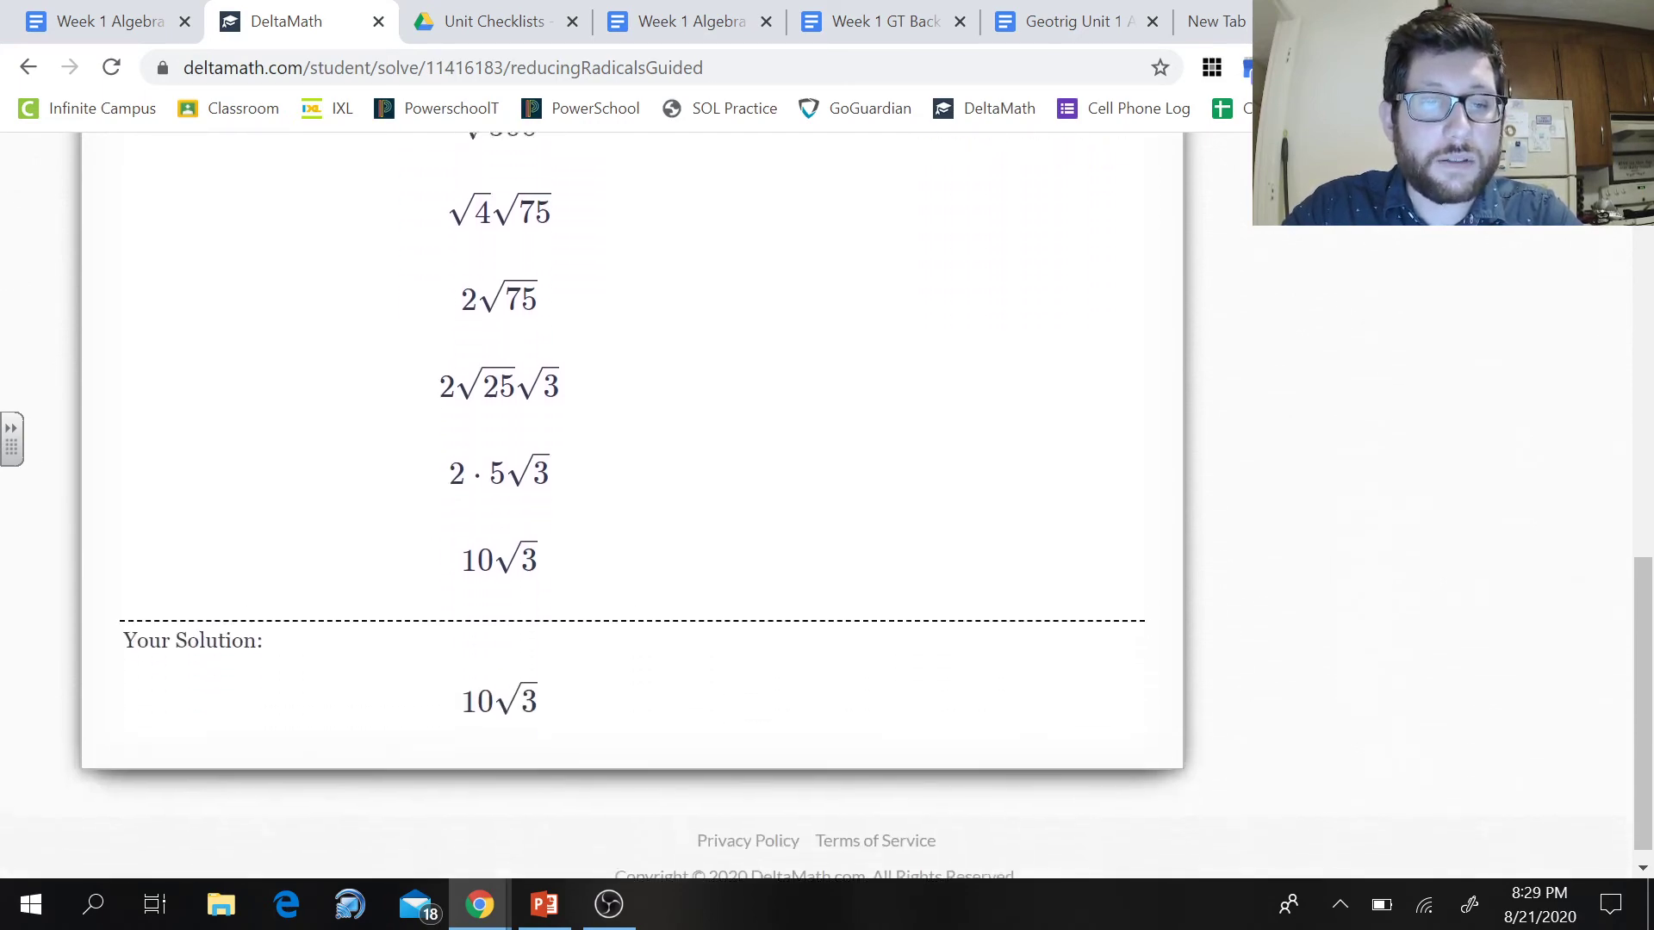
scroll(168, 304, up, 10)
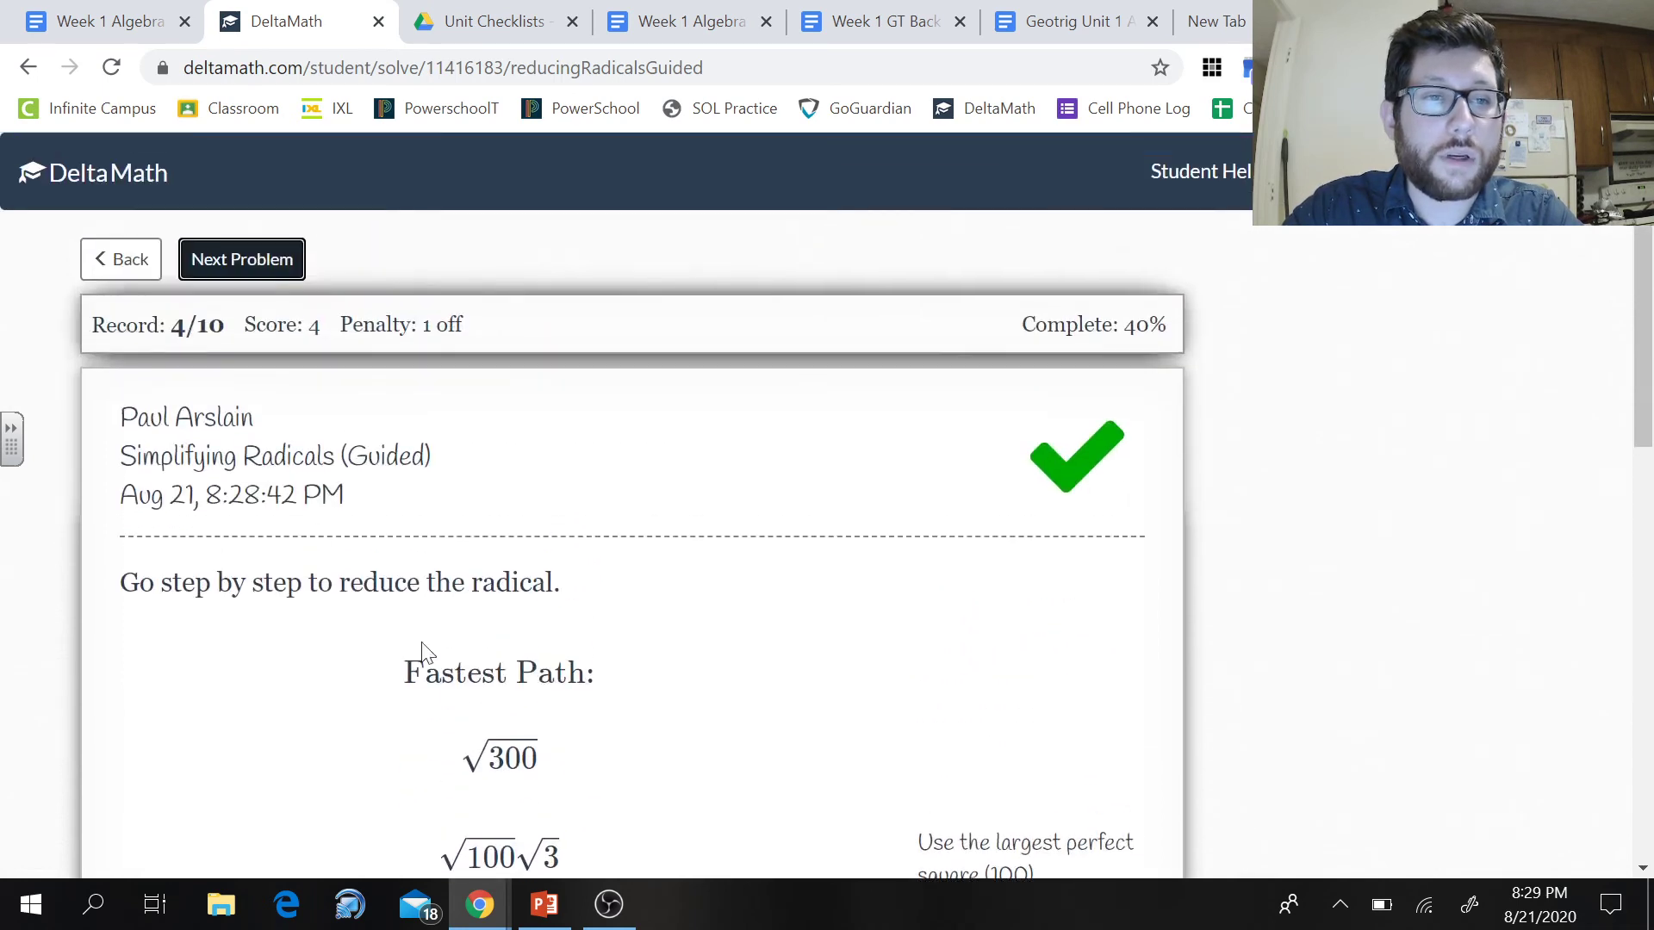
Load the √252 problem and read the Record and Score tooltips
click(215, 262)
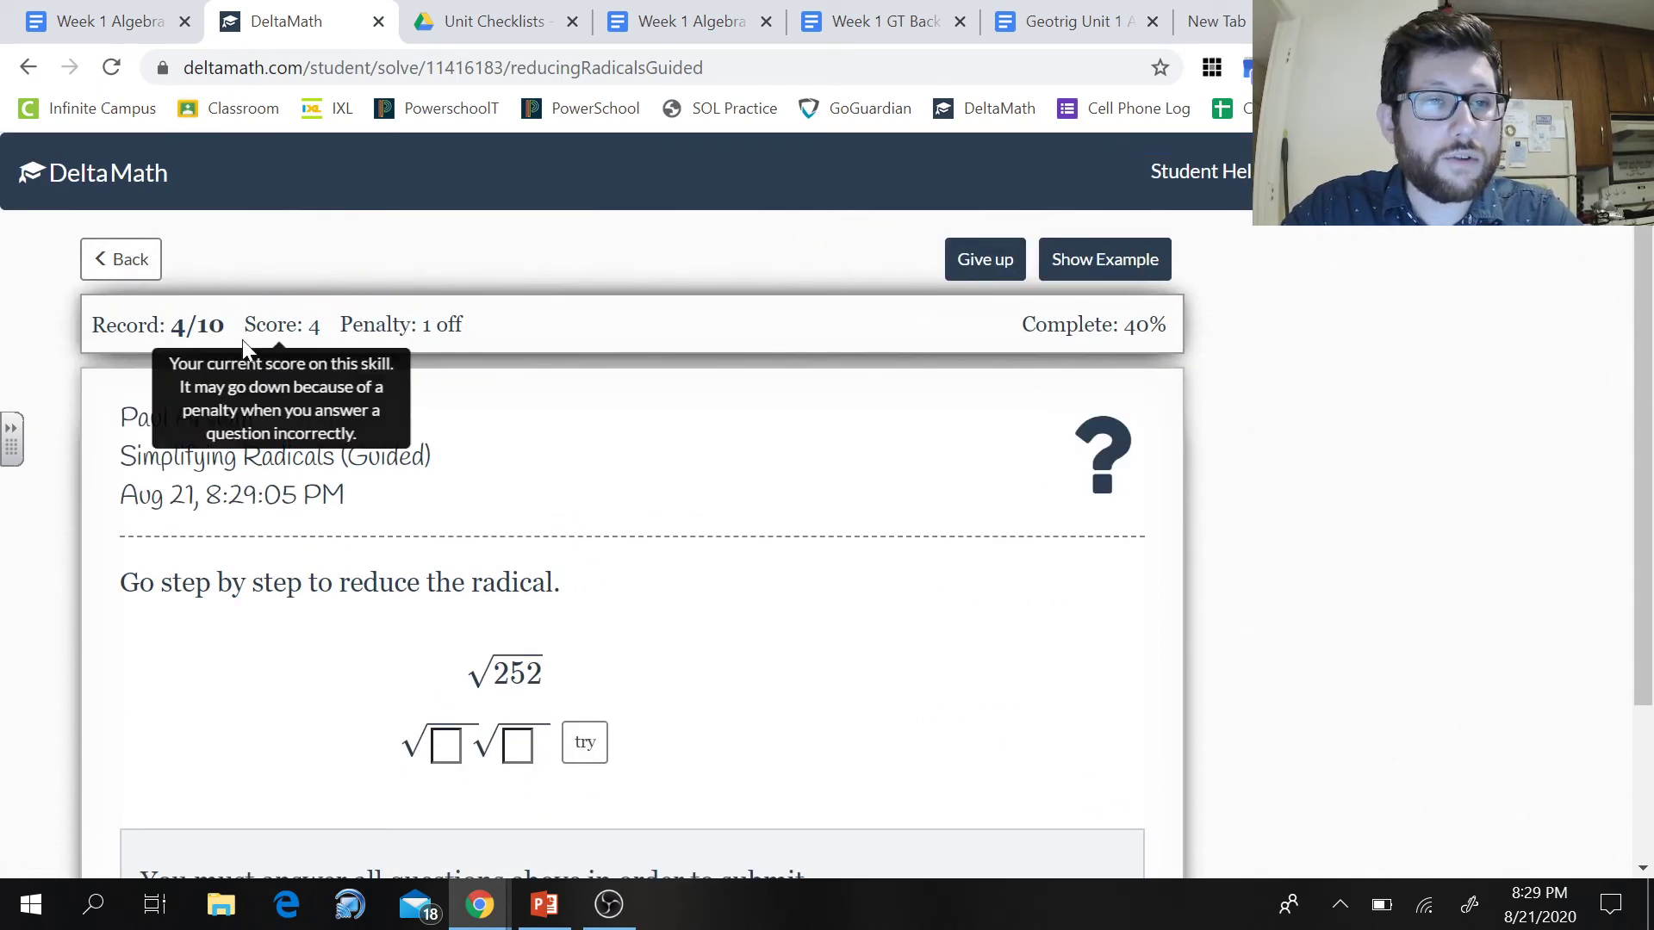
mouse_move(164, 326)
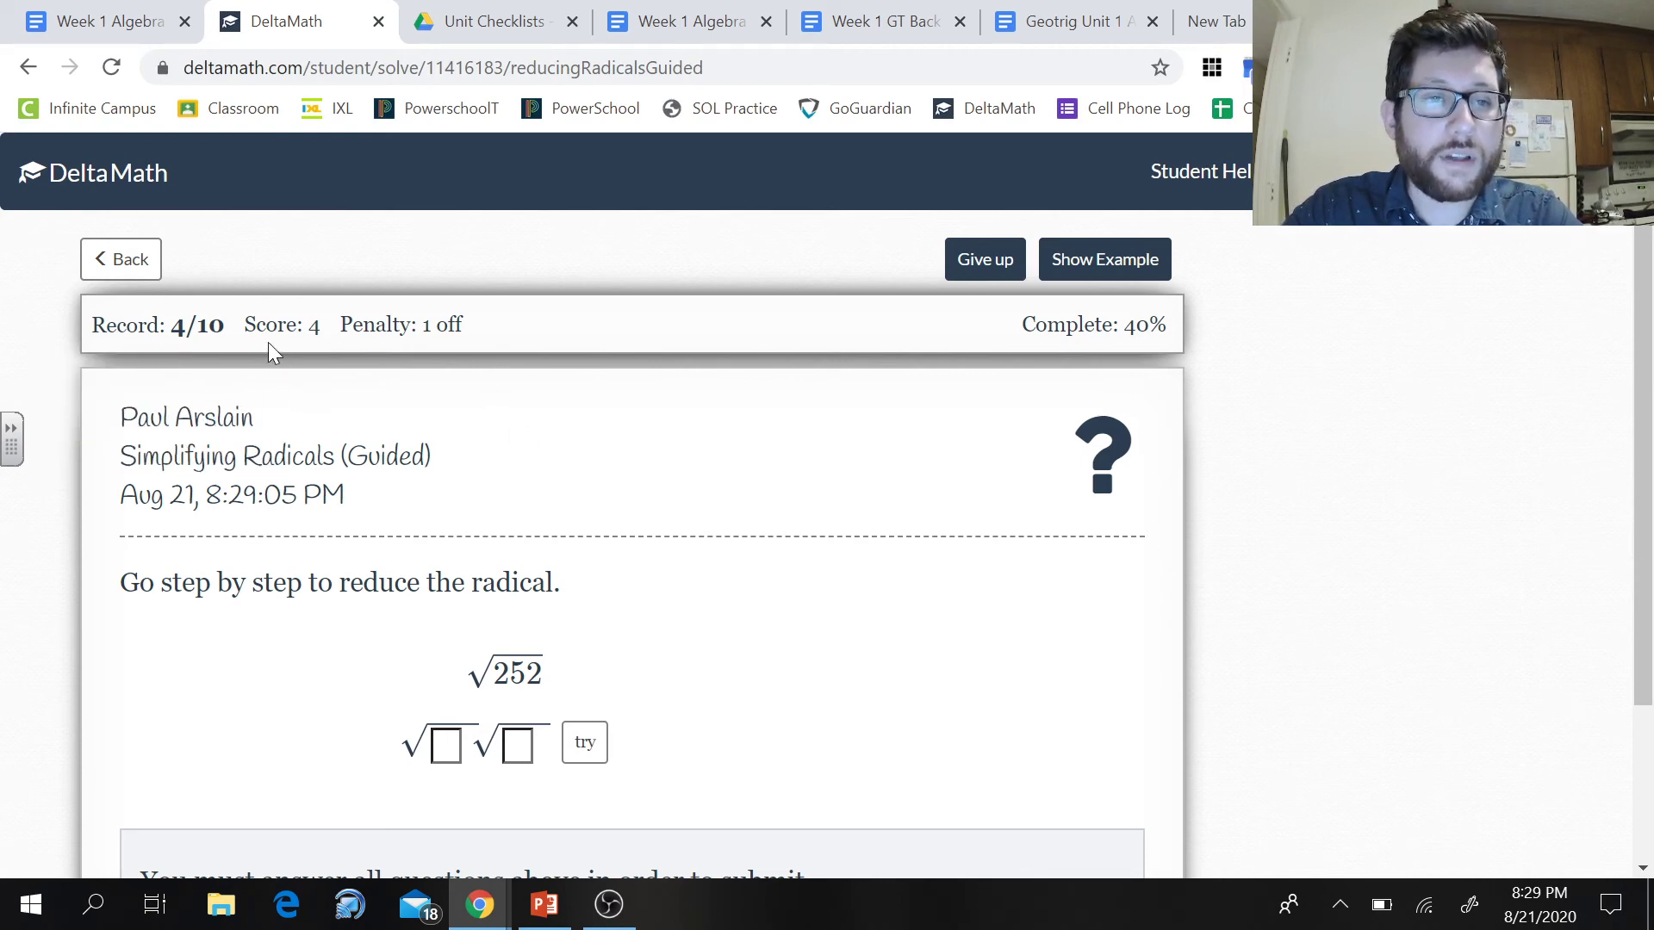
mouse_move(274, 332)
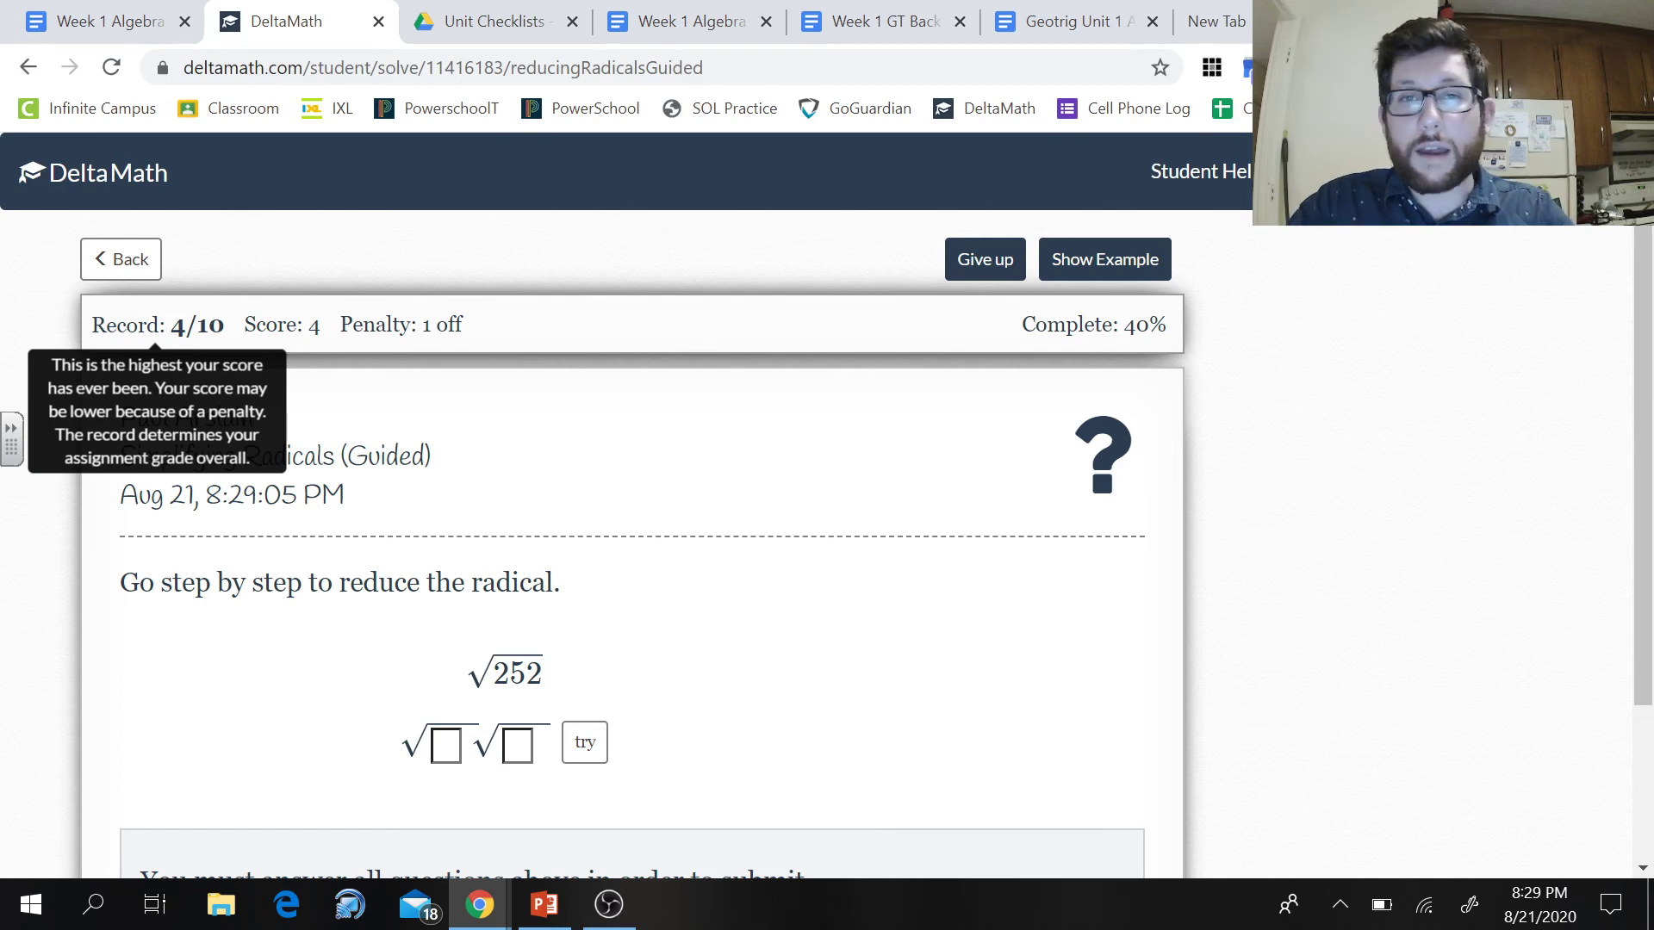
Return to the Upcoming Assignments dashboard, showing Simplifying Radicals Practice at 40%
click(121, 260)
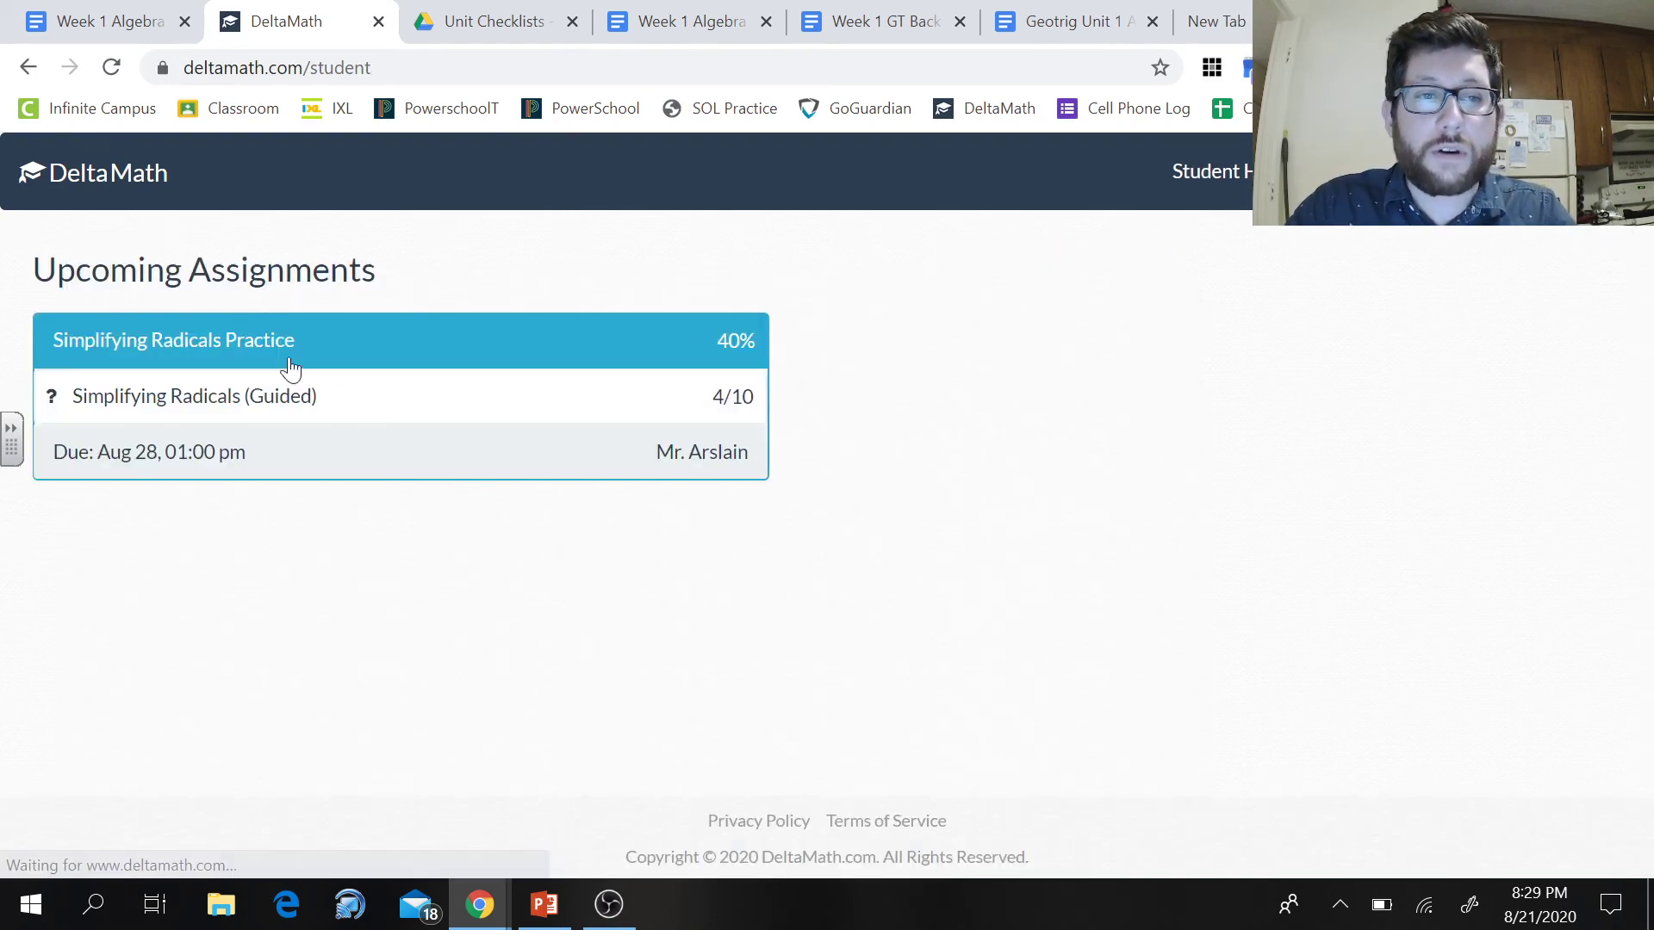